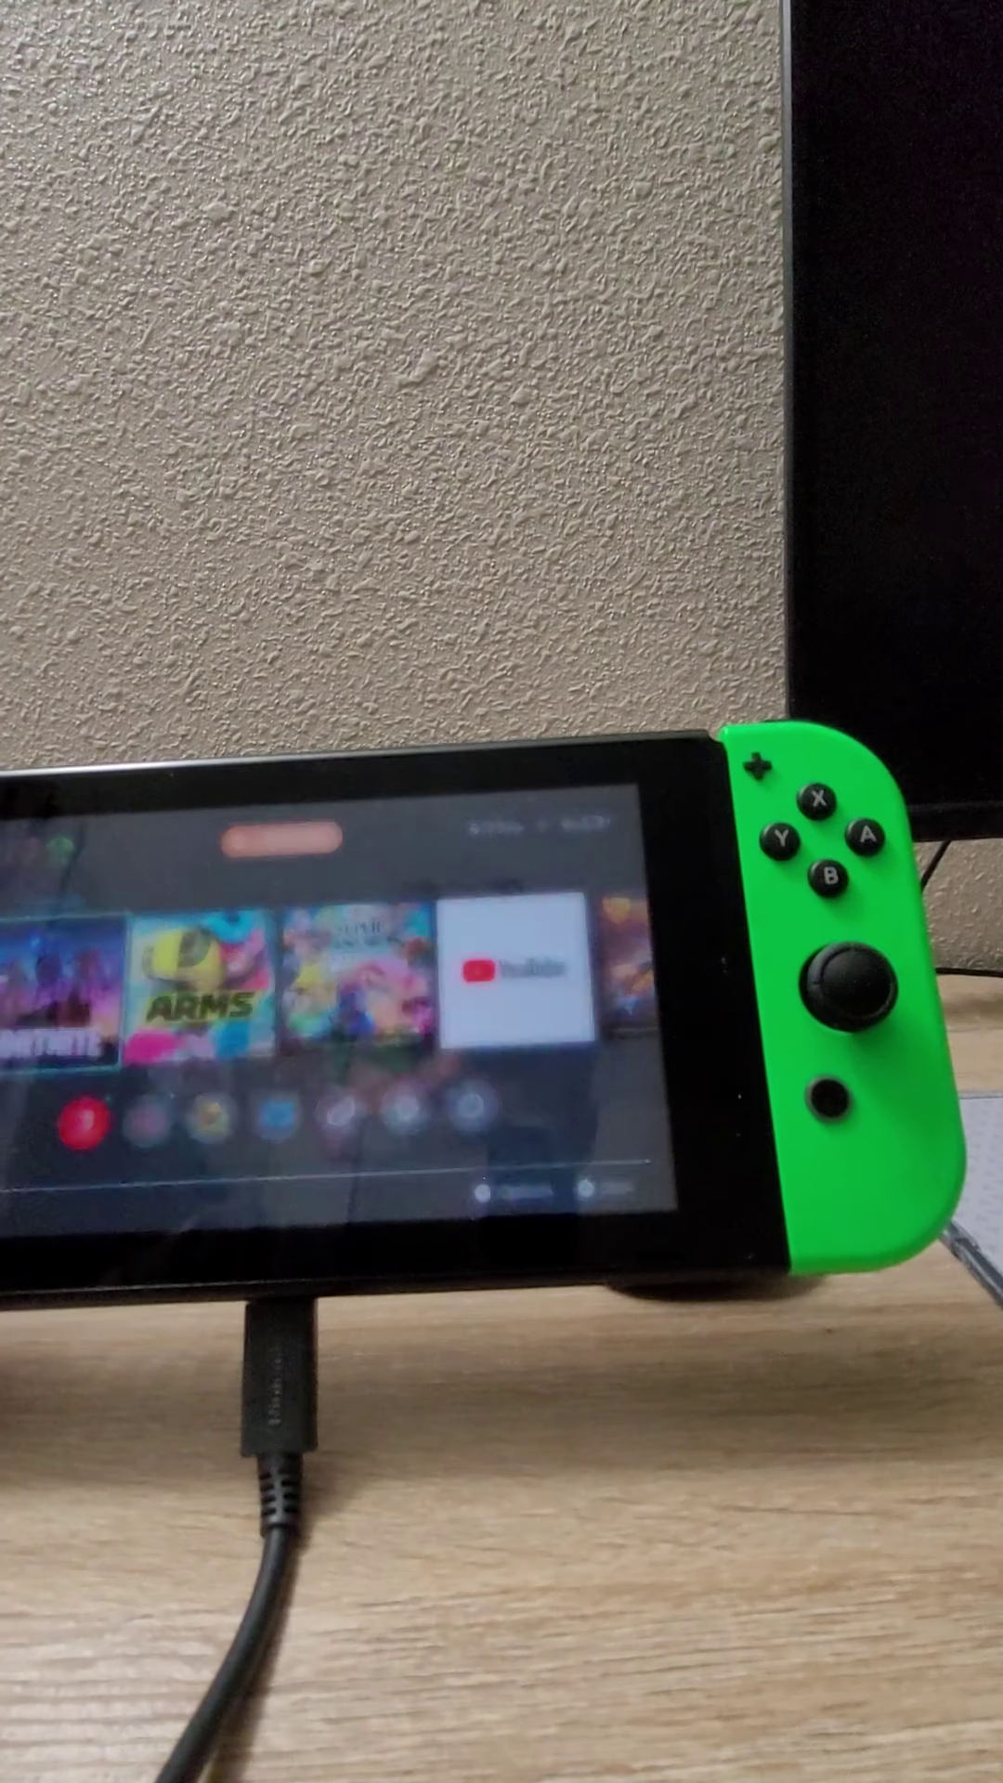
Step: Pick a different user profile on the Select a user screen and launch Fortnite
key("Right")
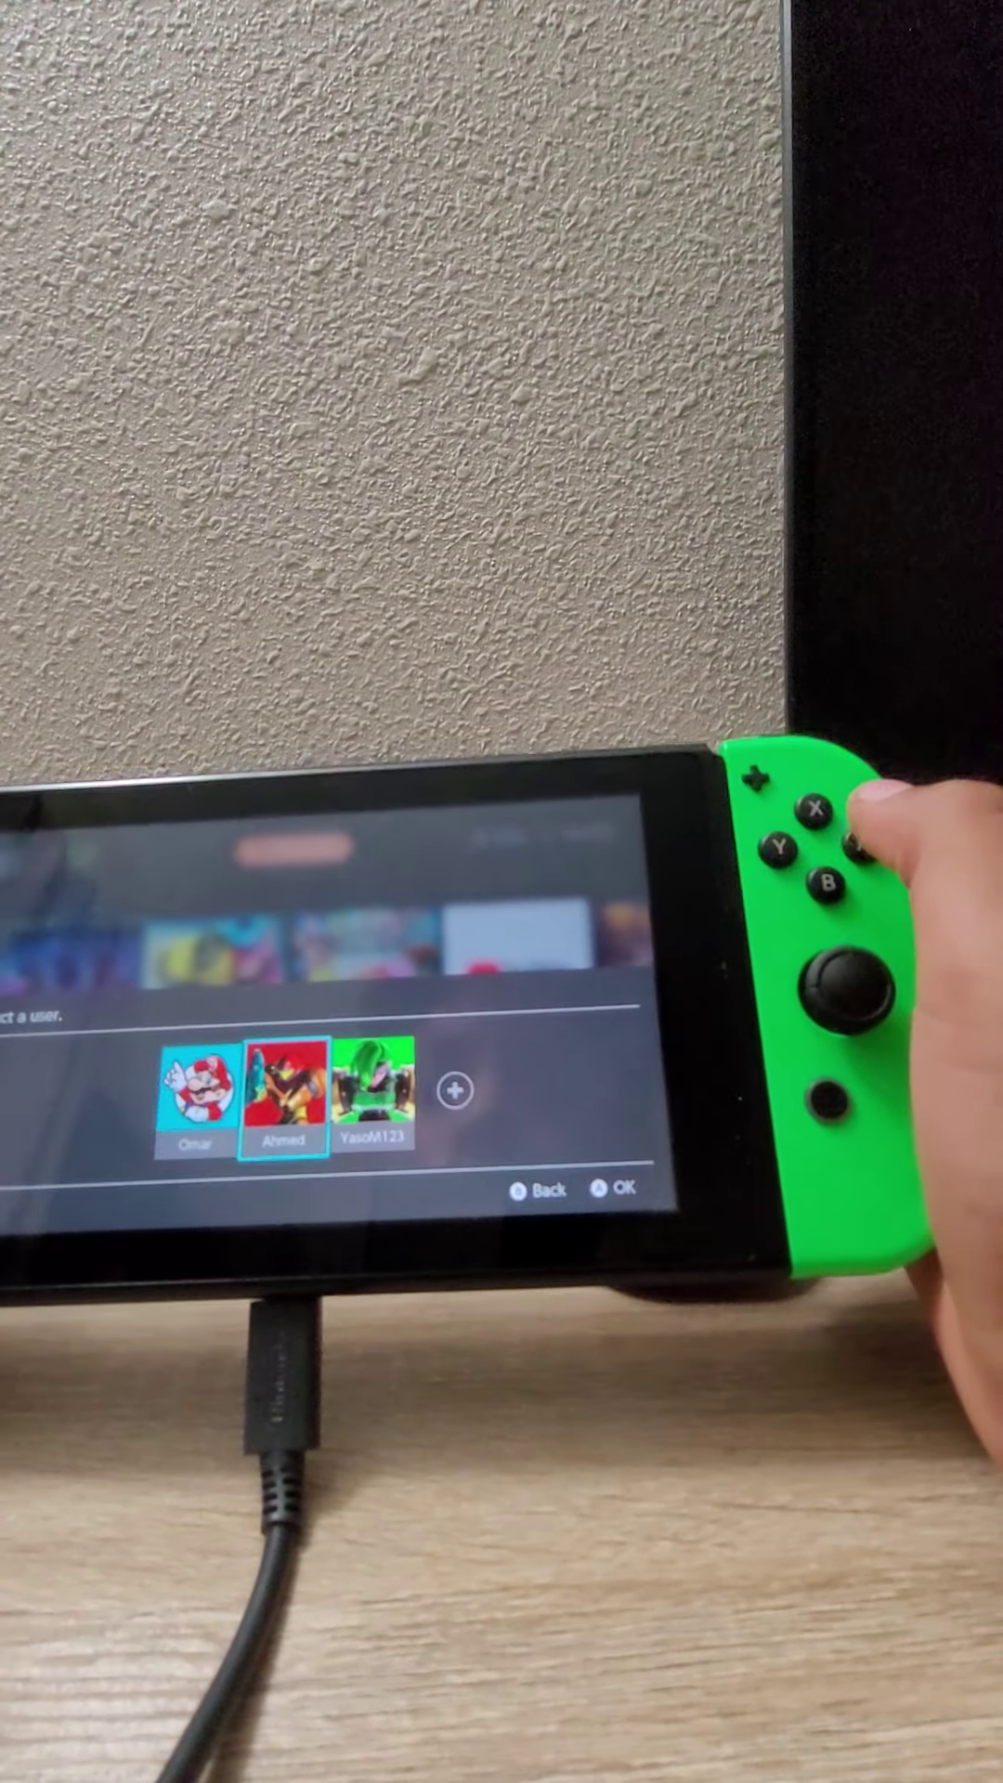
key("Right")
key("Return")
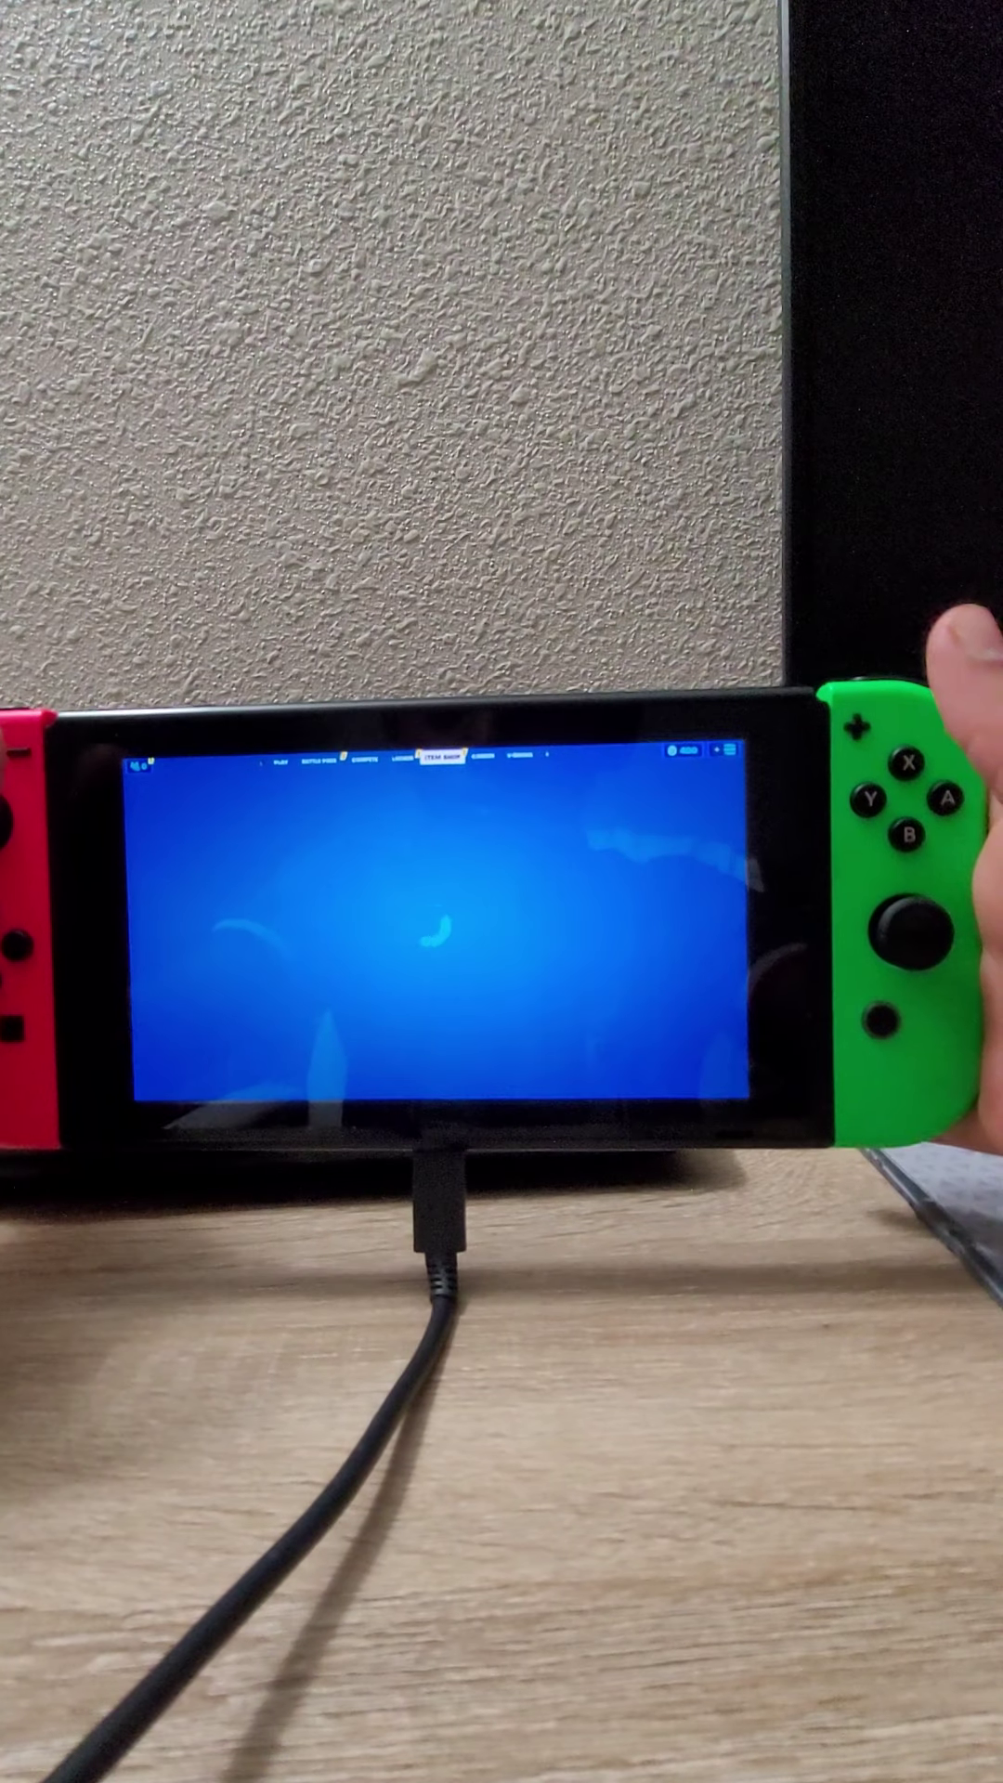
Step: Move through the main lobby sections to the Locker
key("Left")
key("Left")
key("Left")
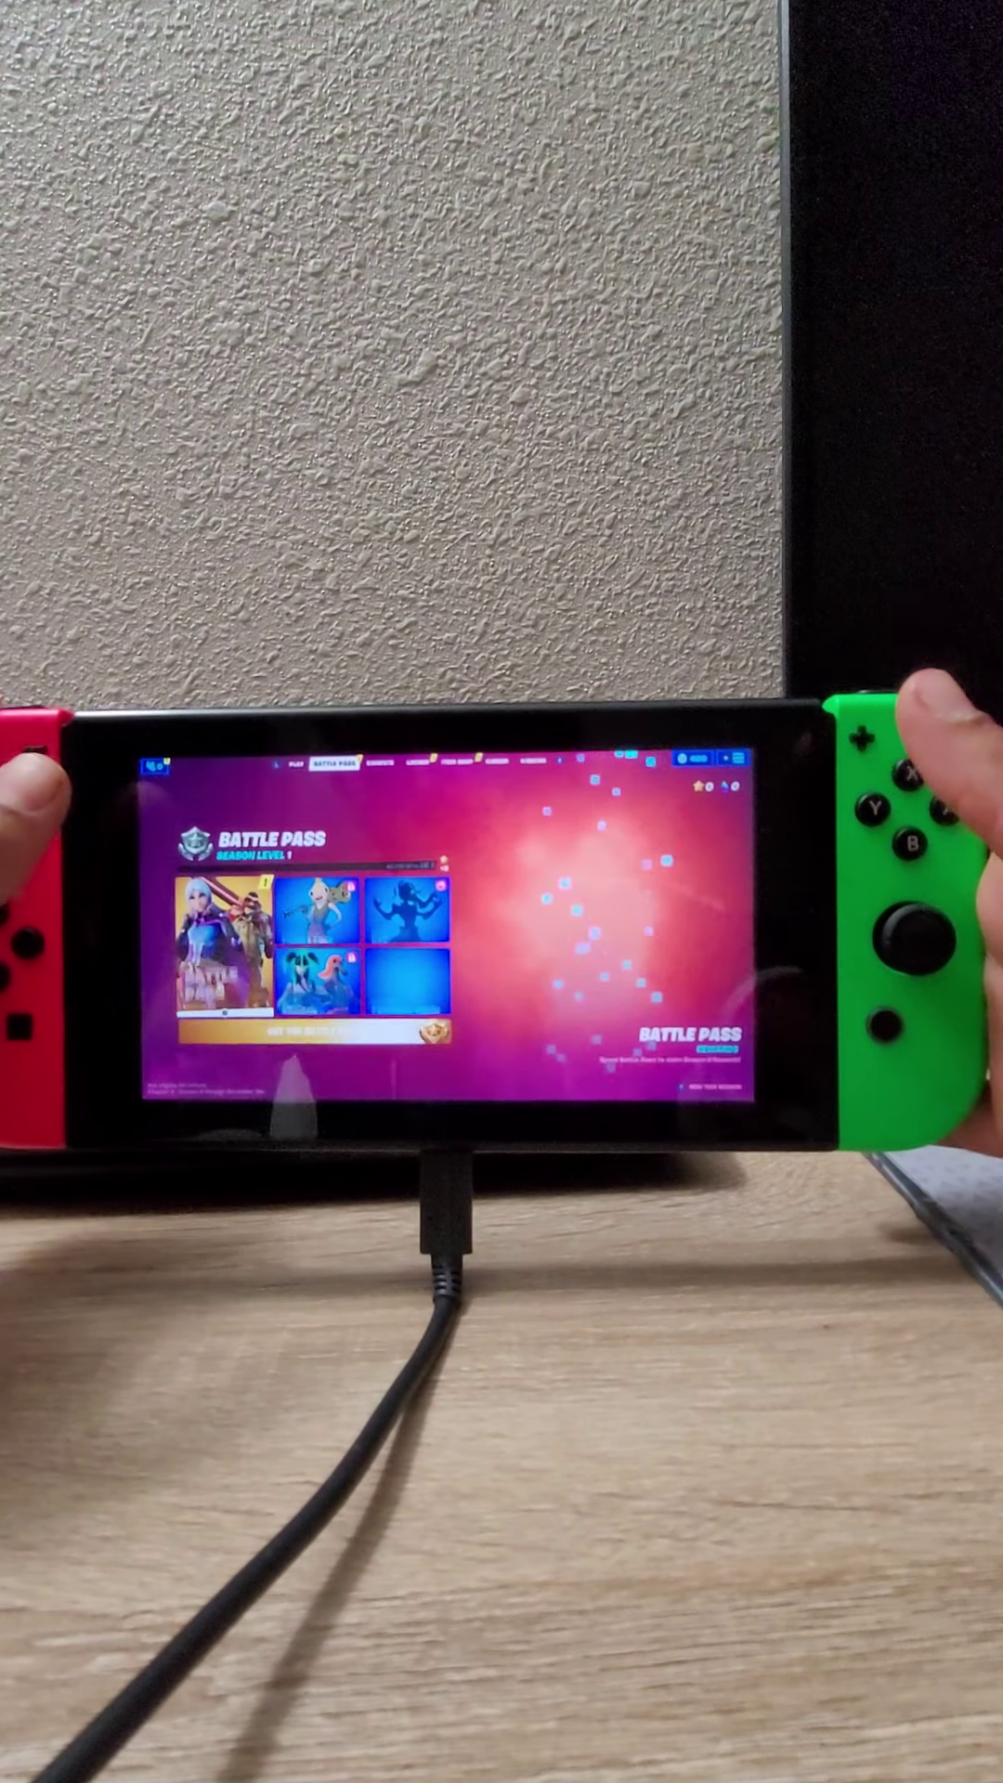
key("Left")
key("Right")
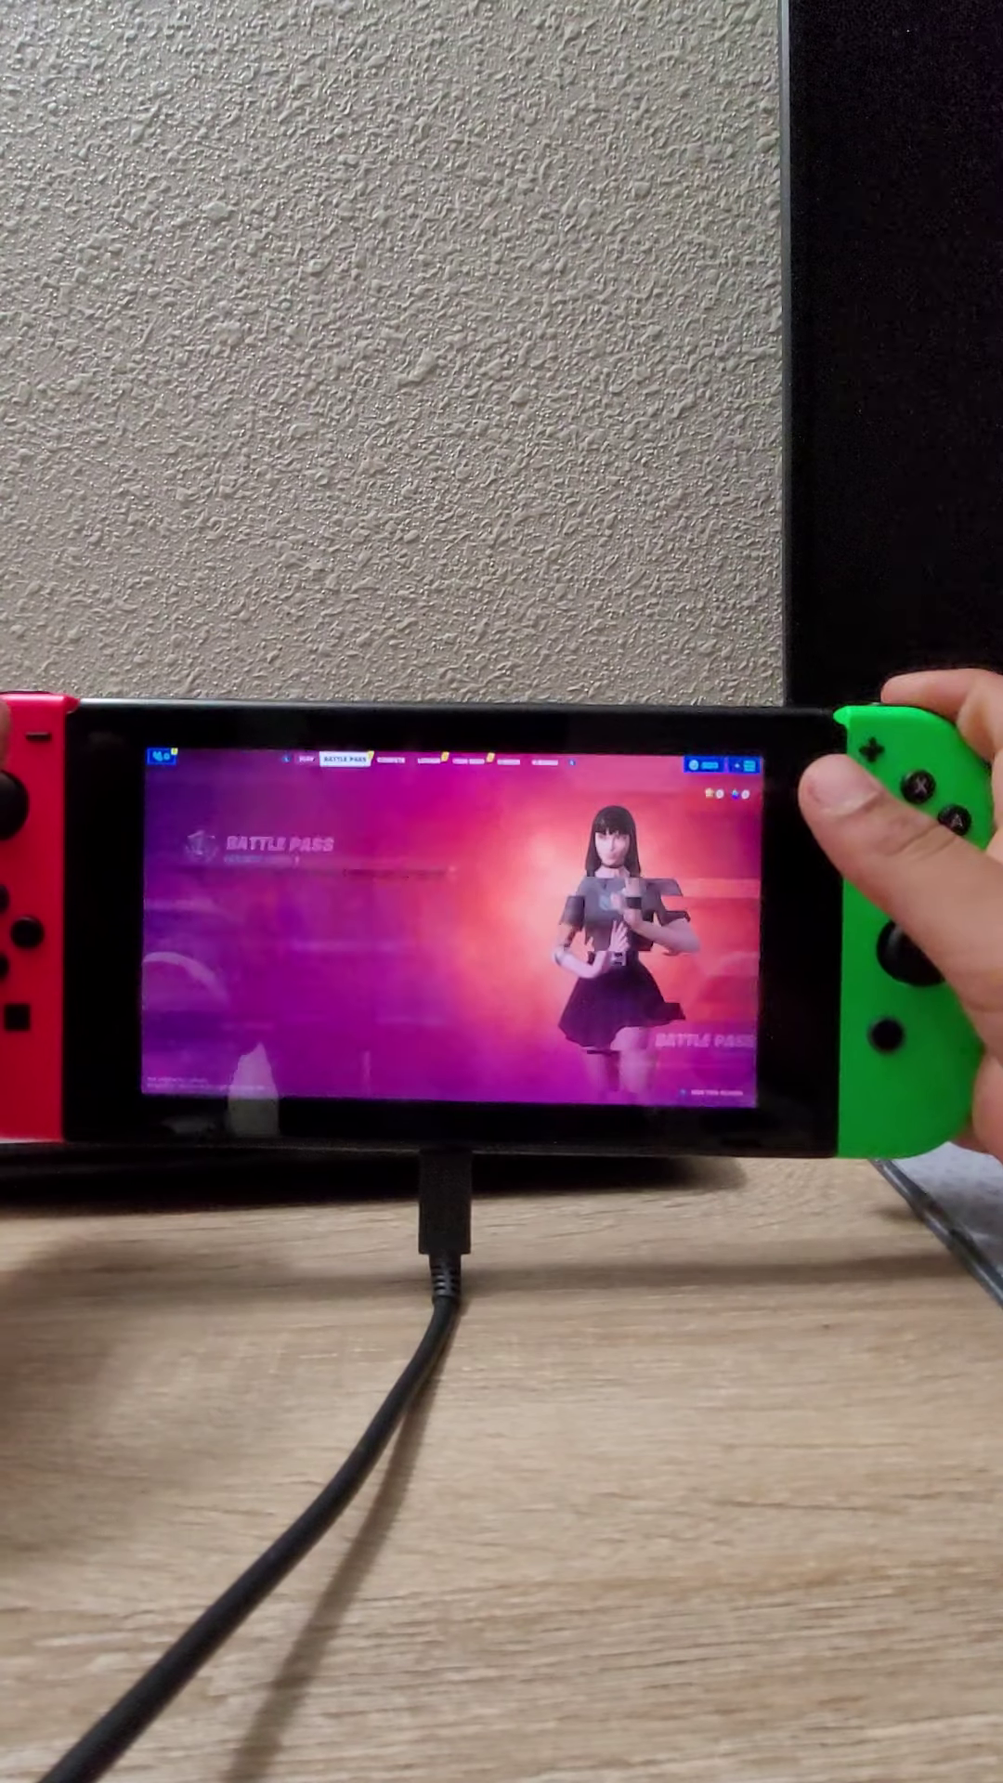
key("Right")
key("Right")
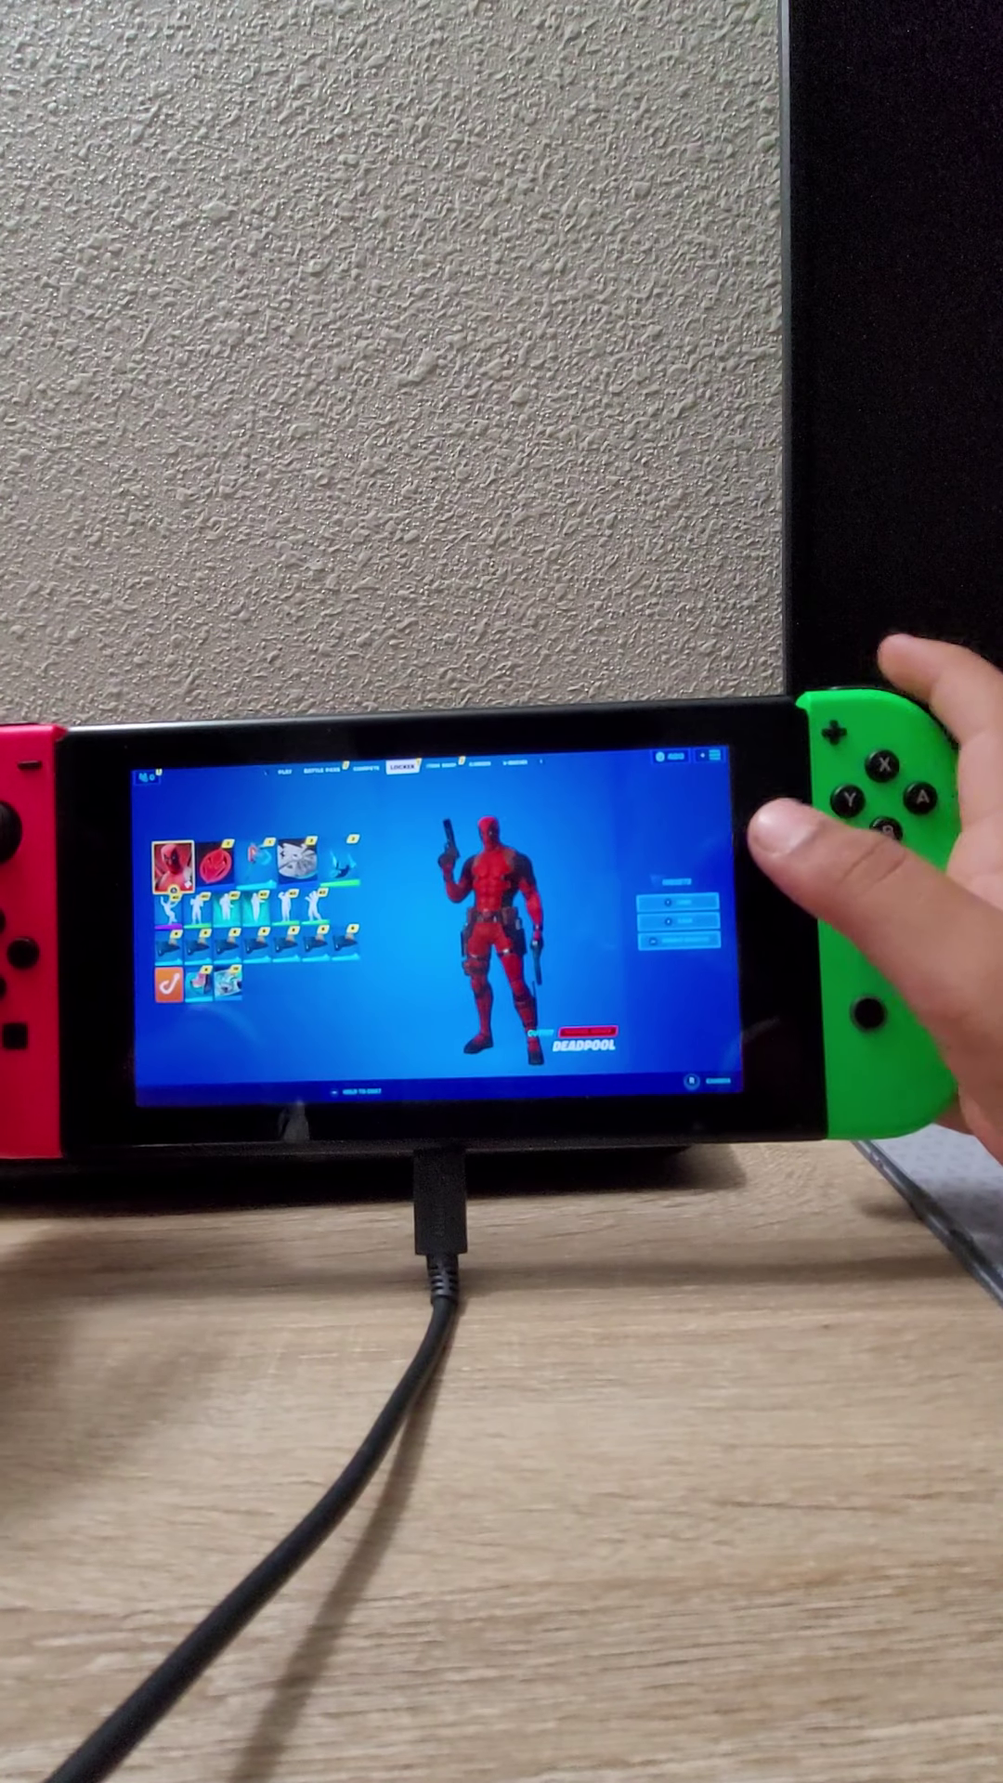
key("Right")
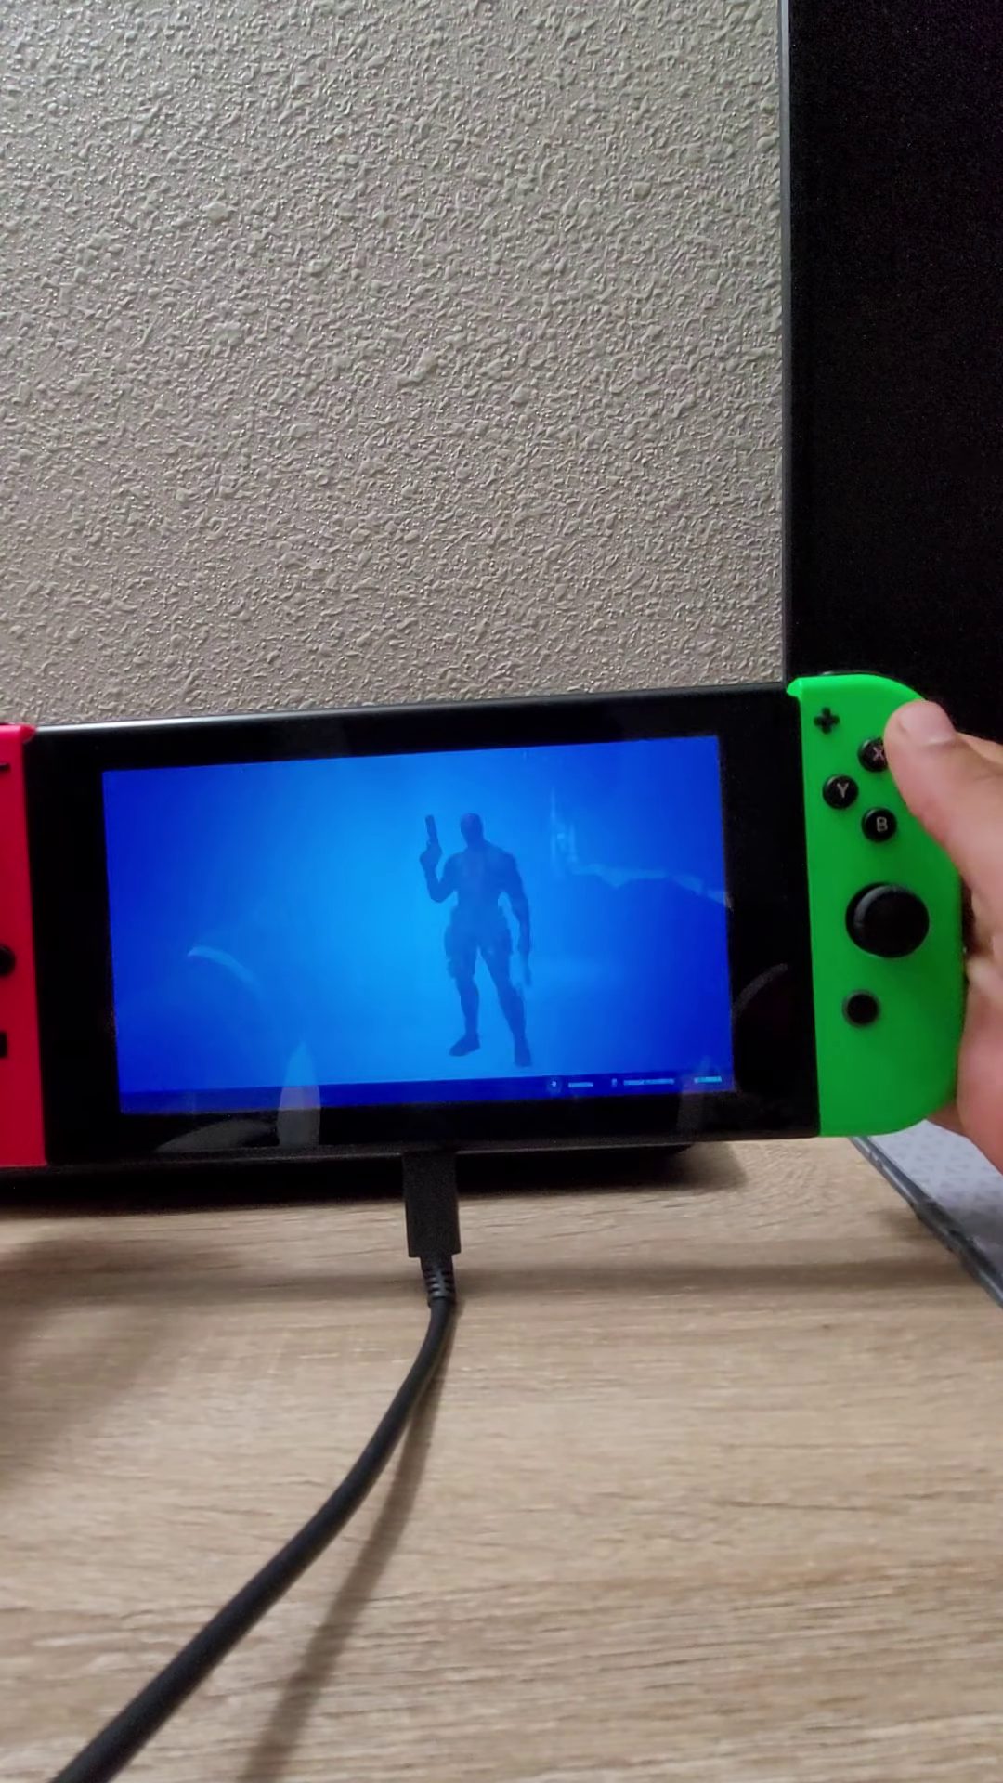
Step: Browse the outfit grid, pick Meowscles in place of Deadpool, and save
key("Down")
key("Down")
key("Down")
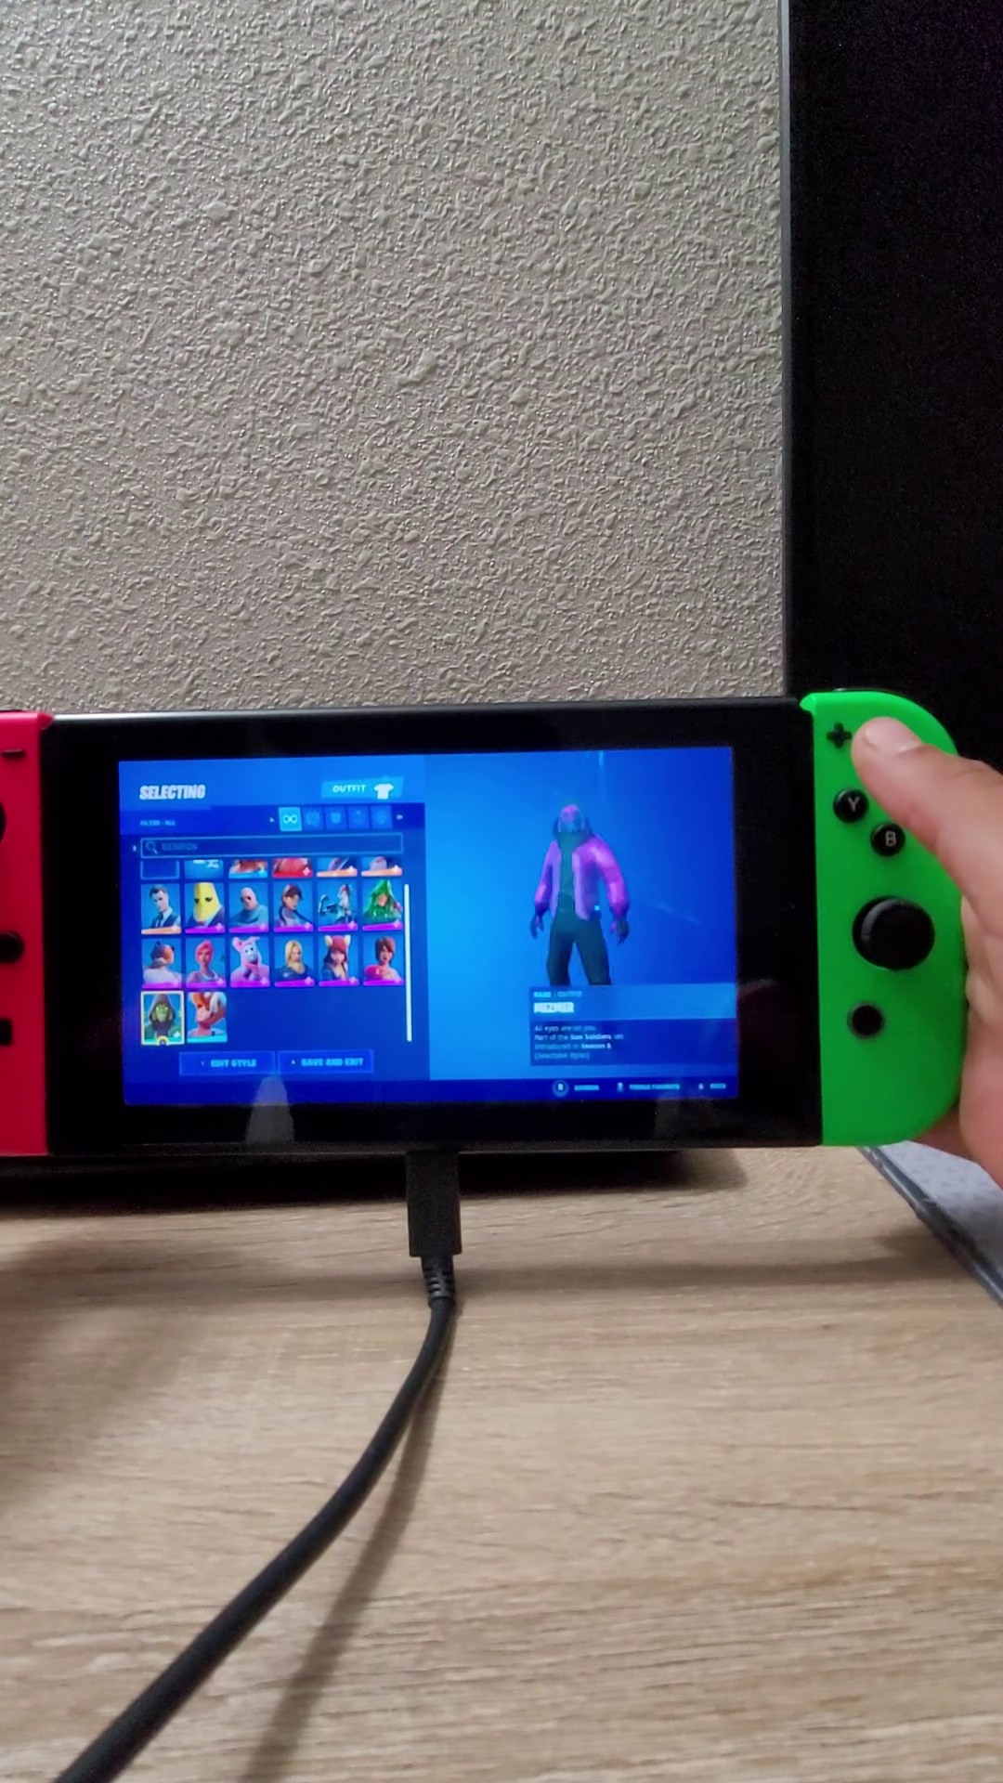
key("Up")
key("Up")
key("Up")
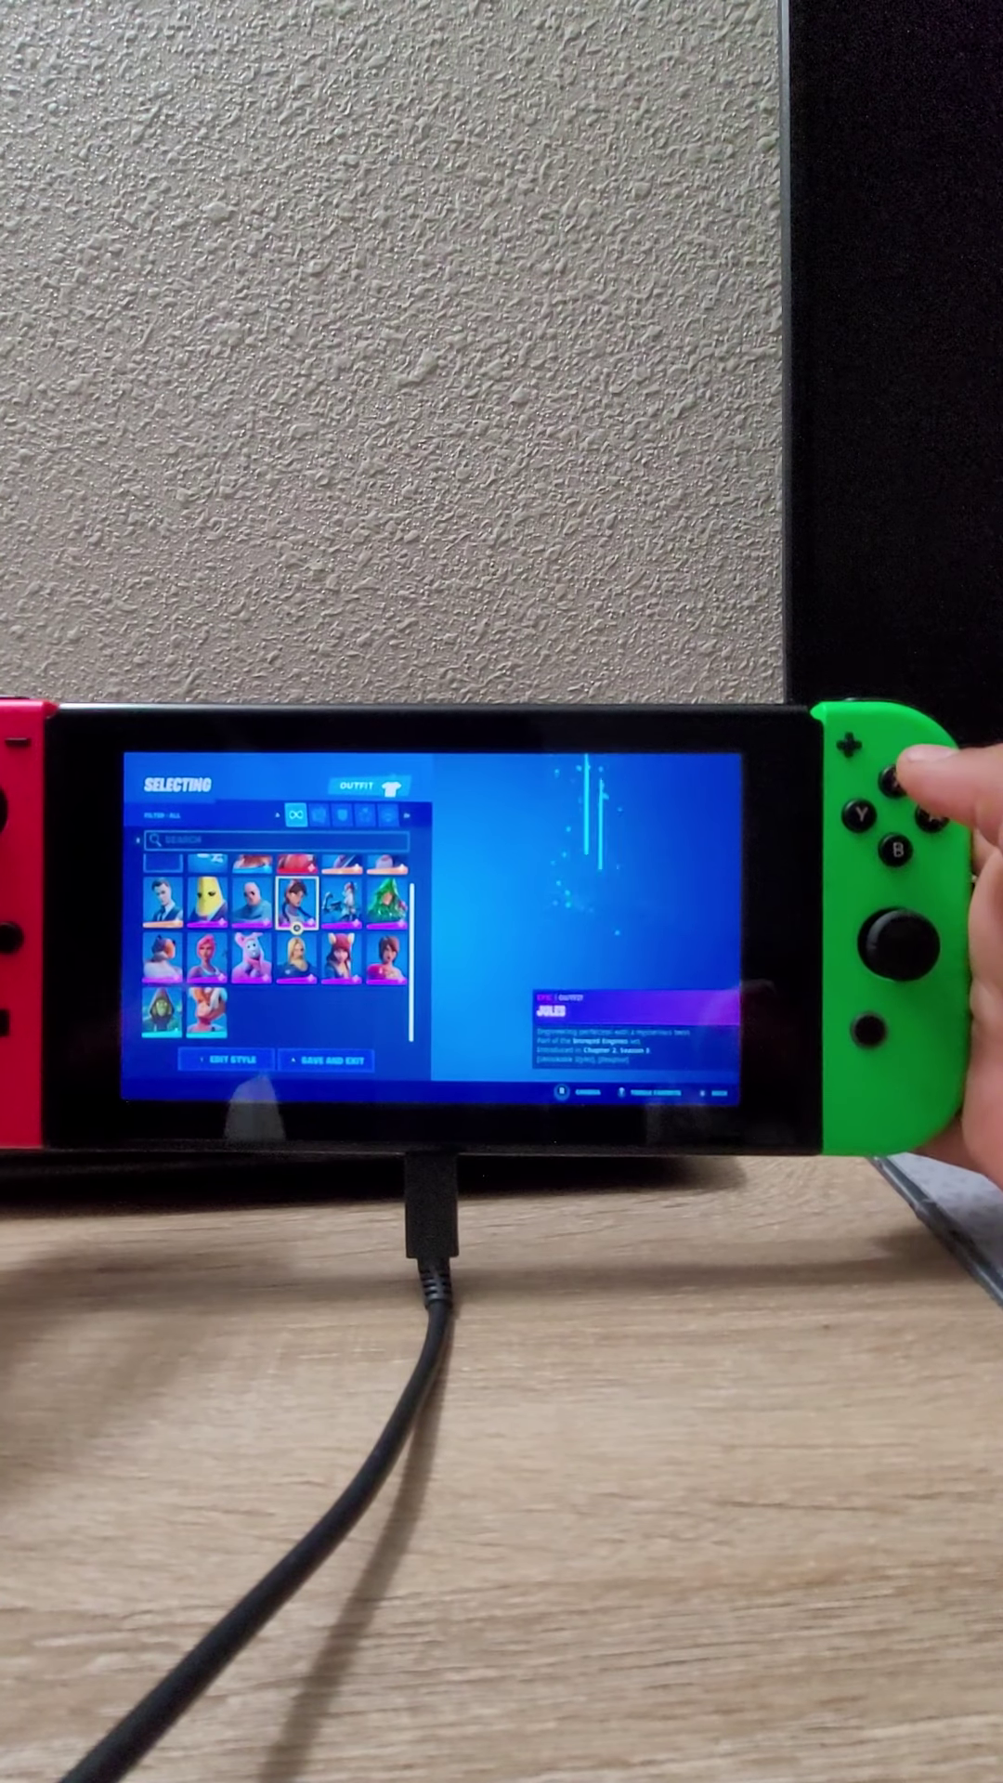
key("Right")
key("Left")
key("Right")
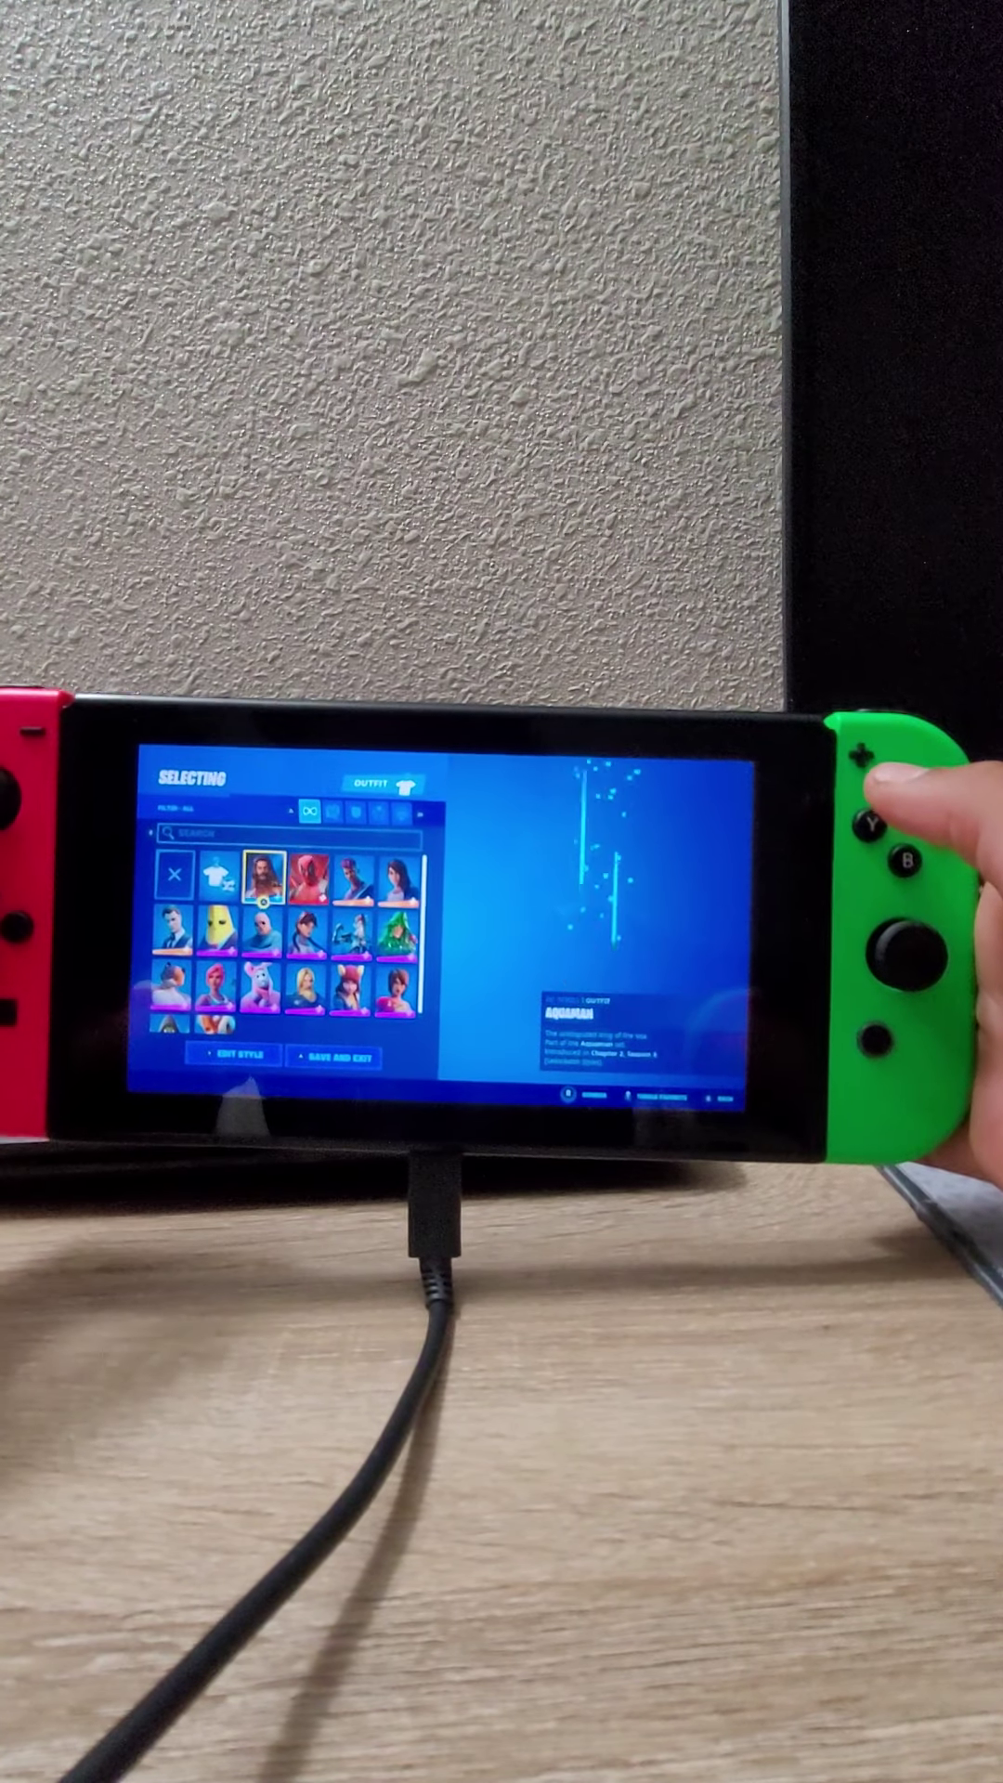
key("Right")
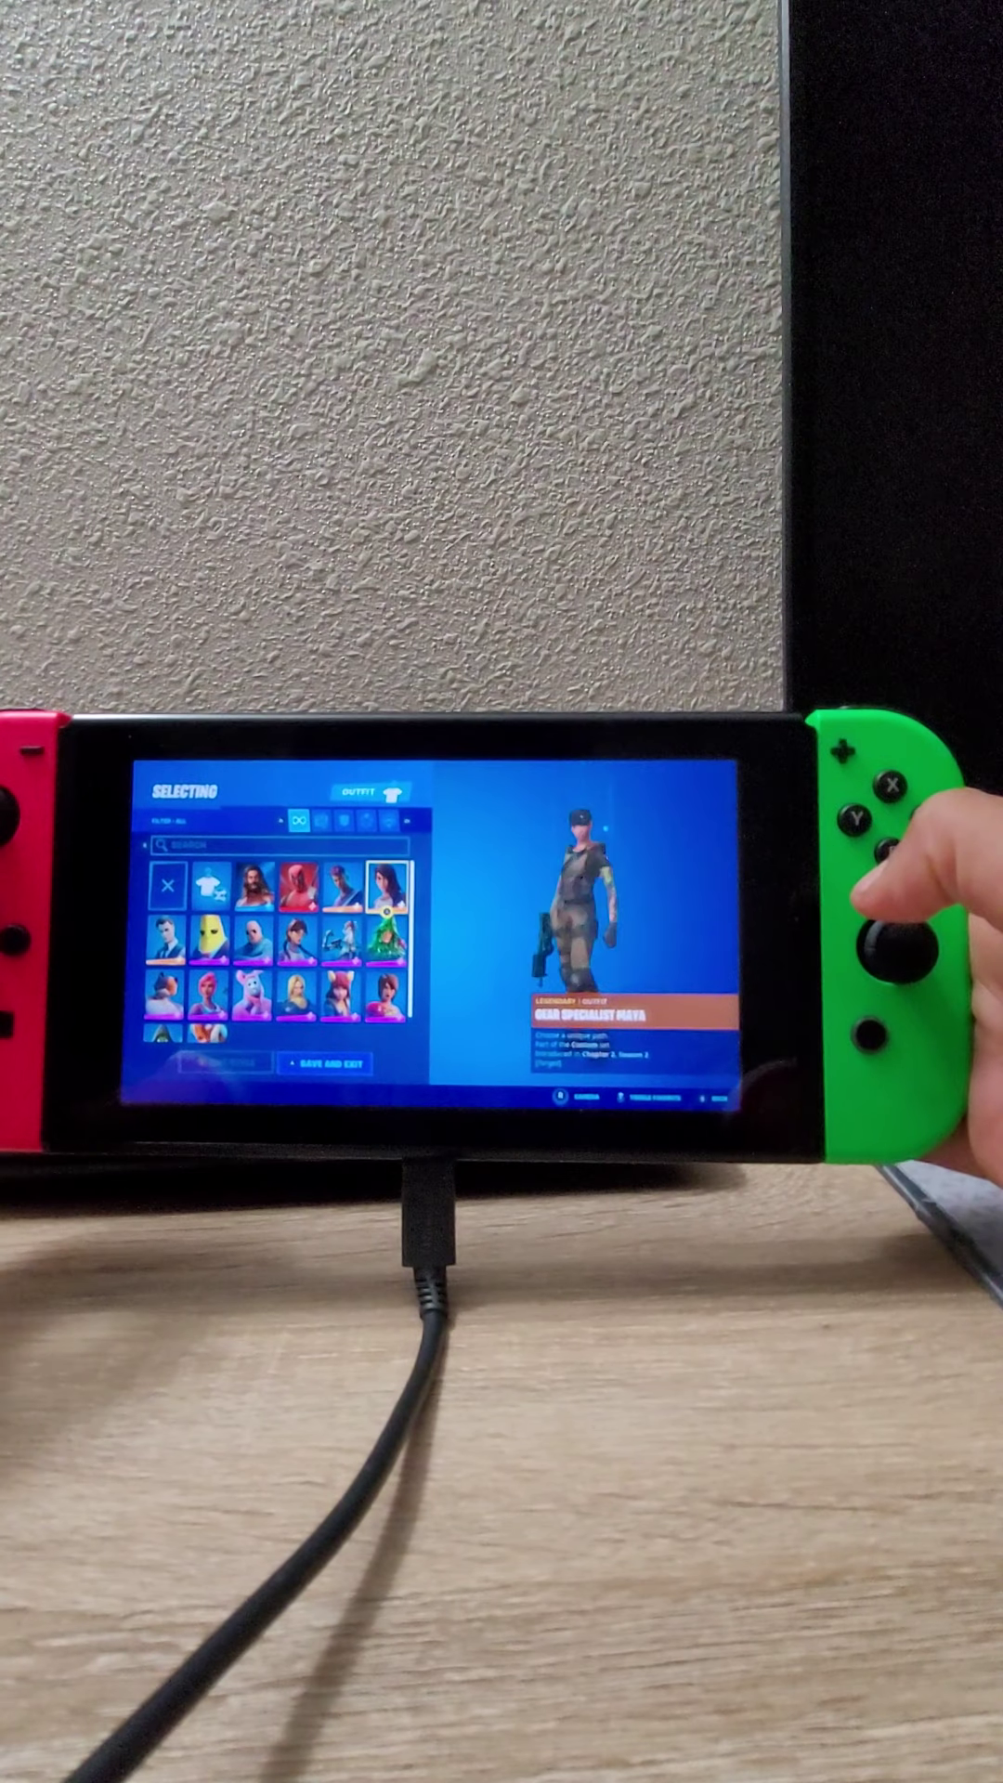
key("Down")
key("Left")
key("Left")
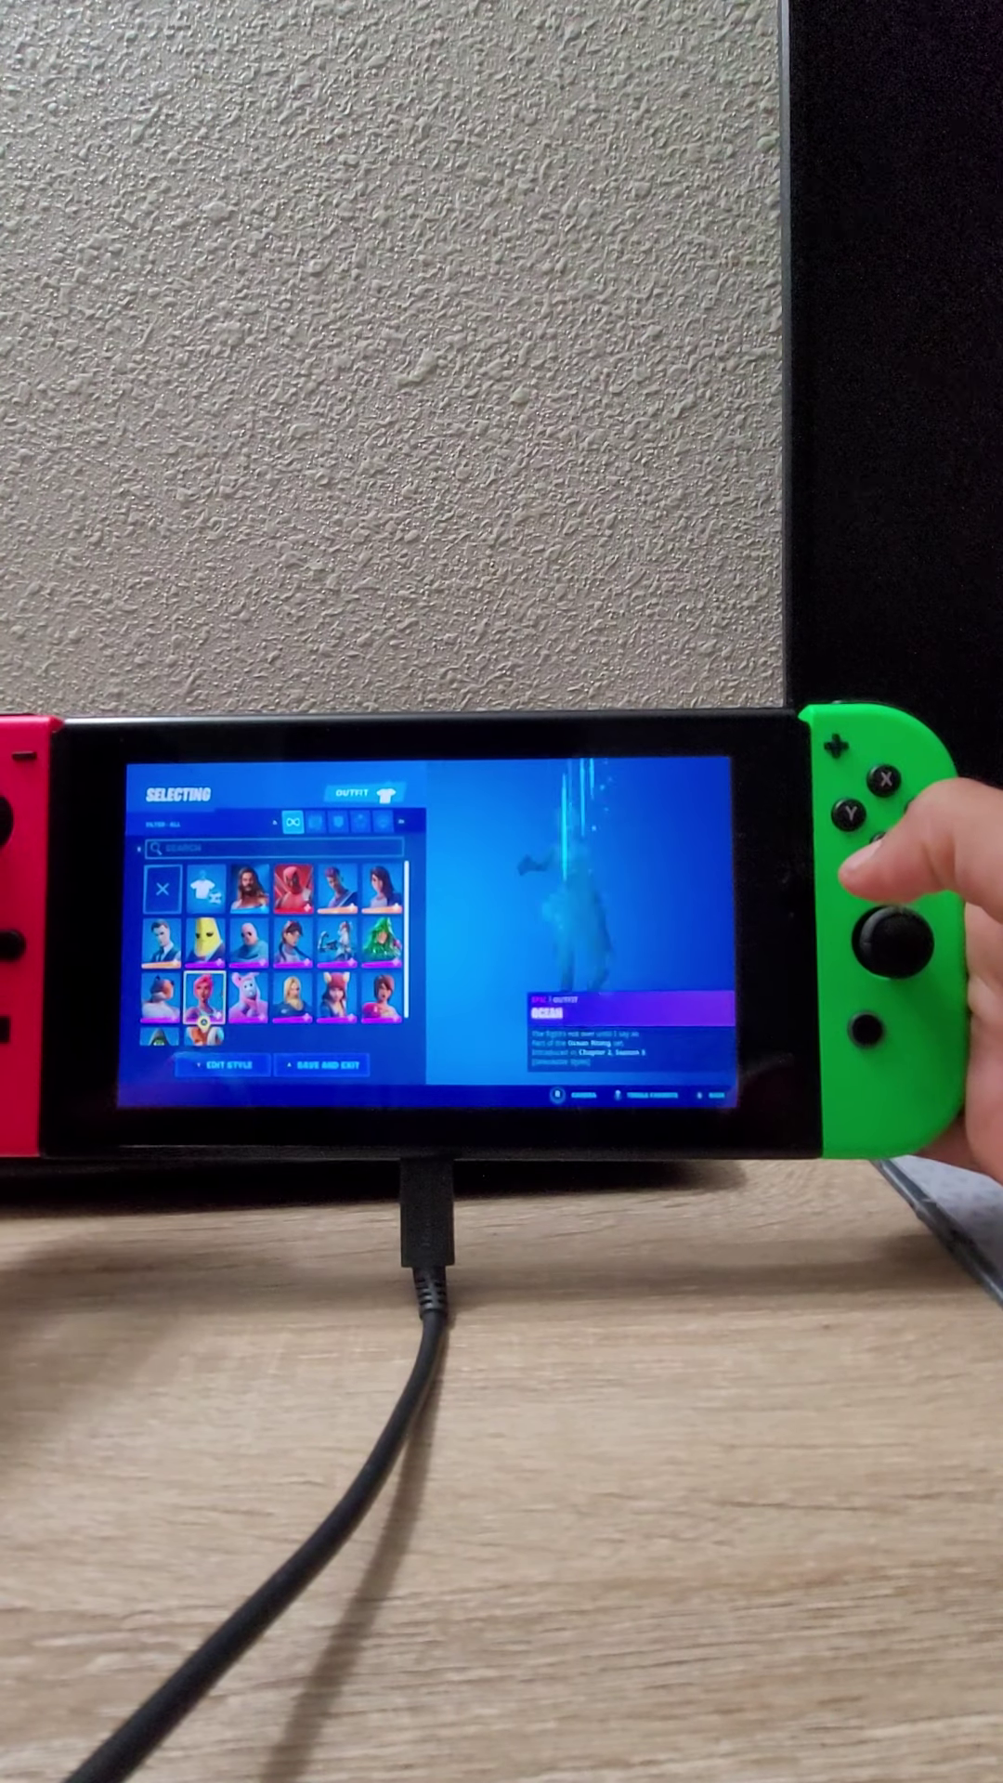
key("x")
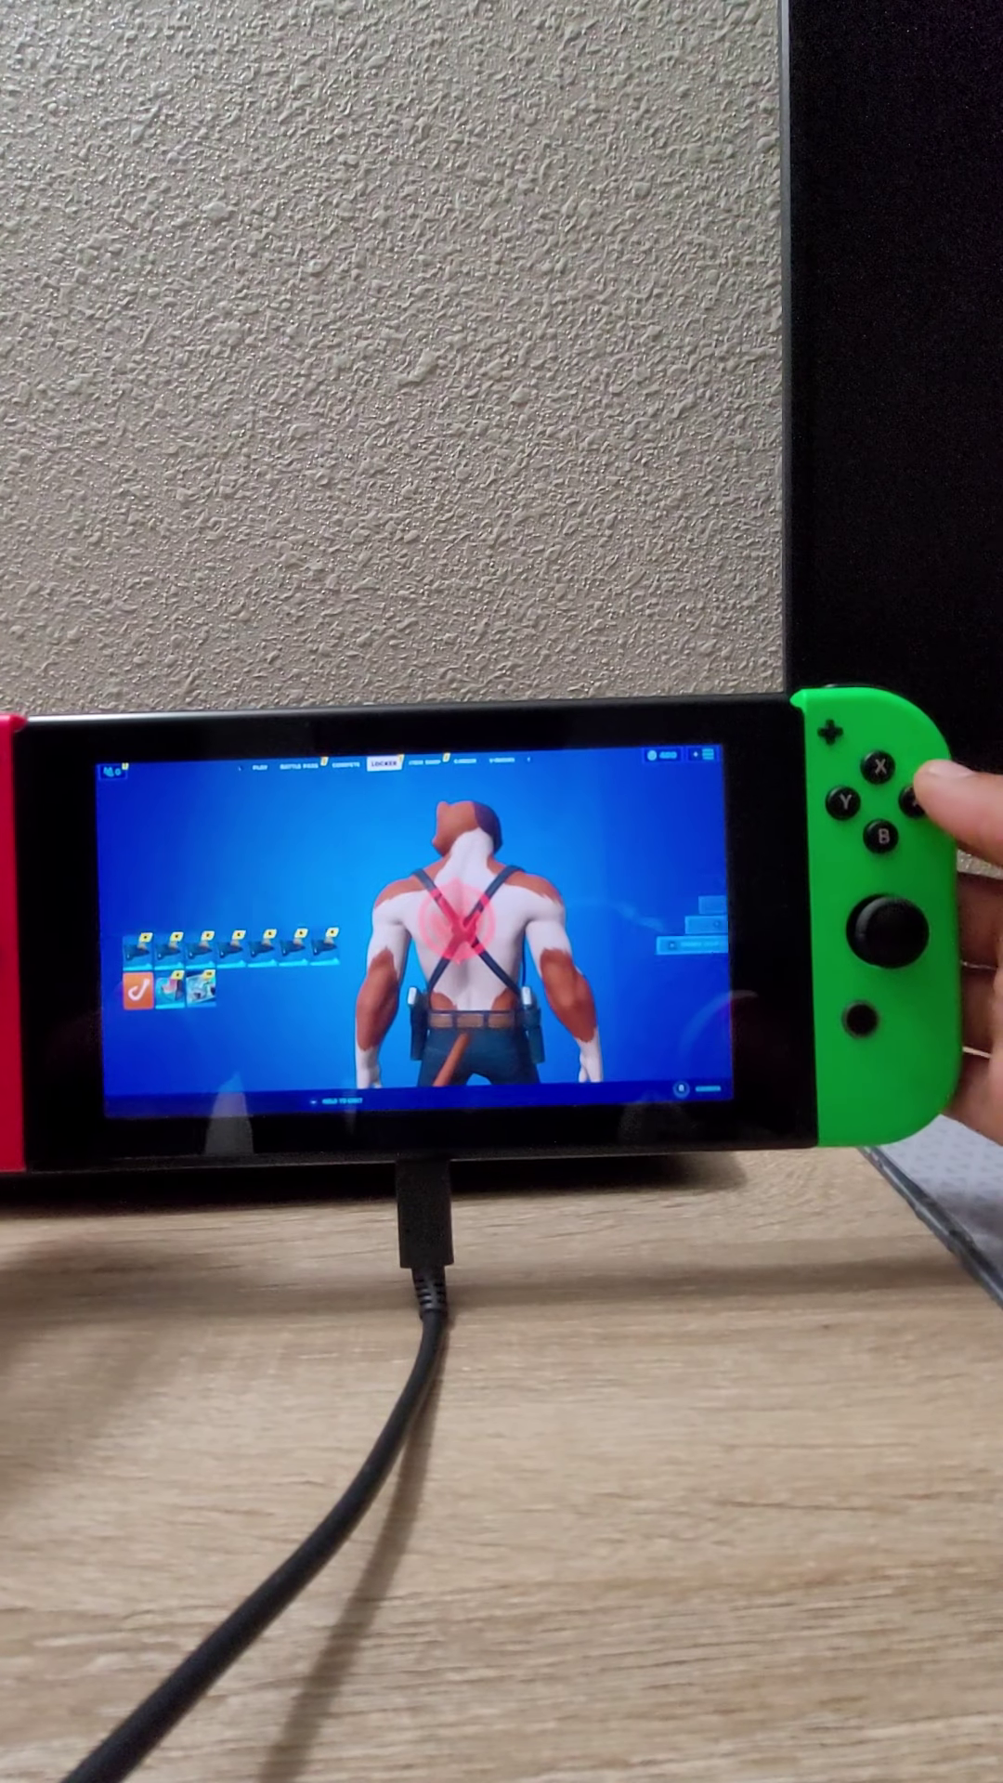
Step: Browse the Back Bling collection down to the pink popsicle back bling
key("a")
key("Down")
key("Down")
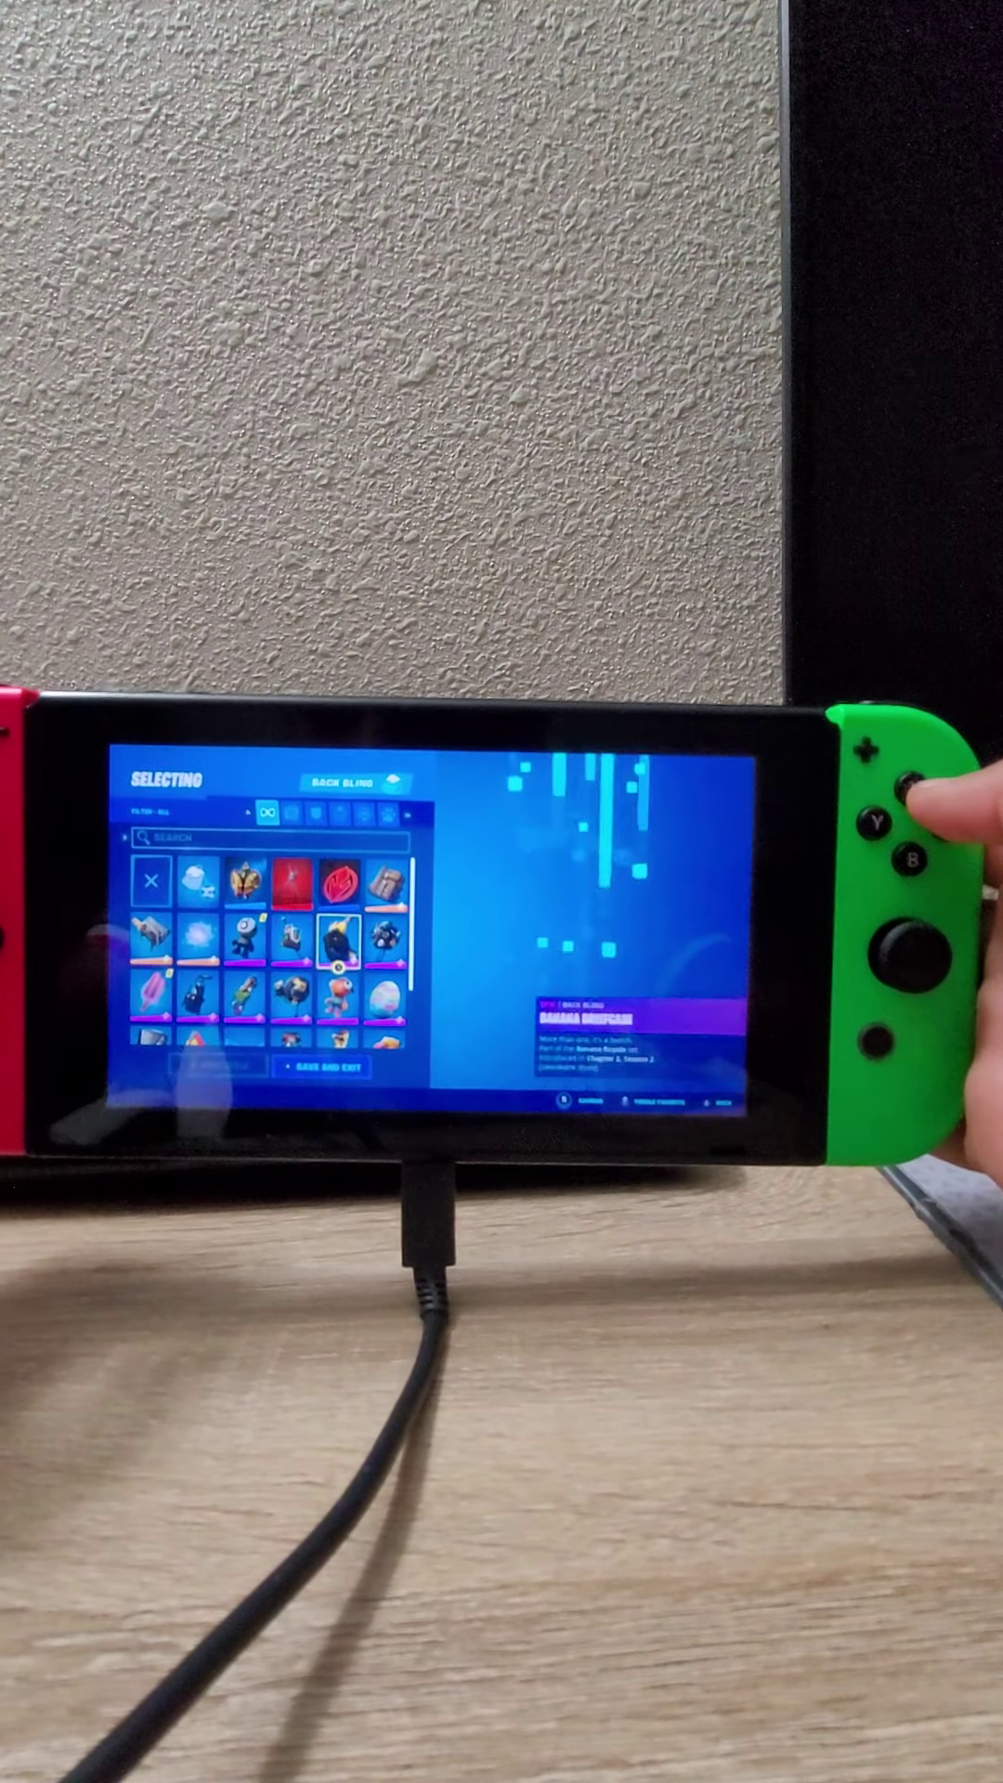
key("Left")
key("Down")
key("Left")
key("Down")
key("Up")
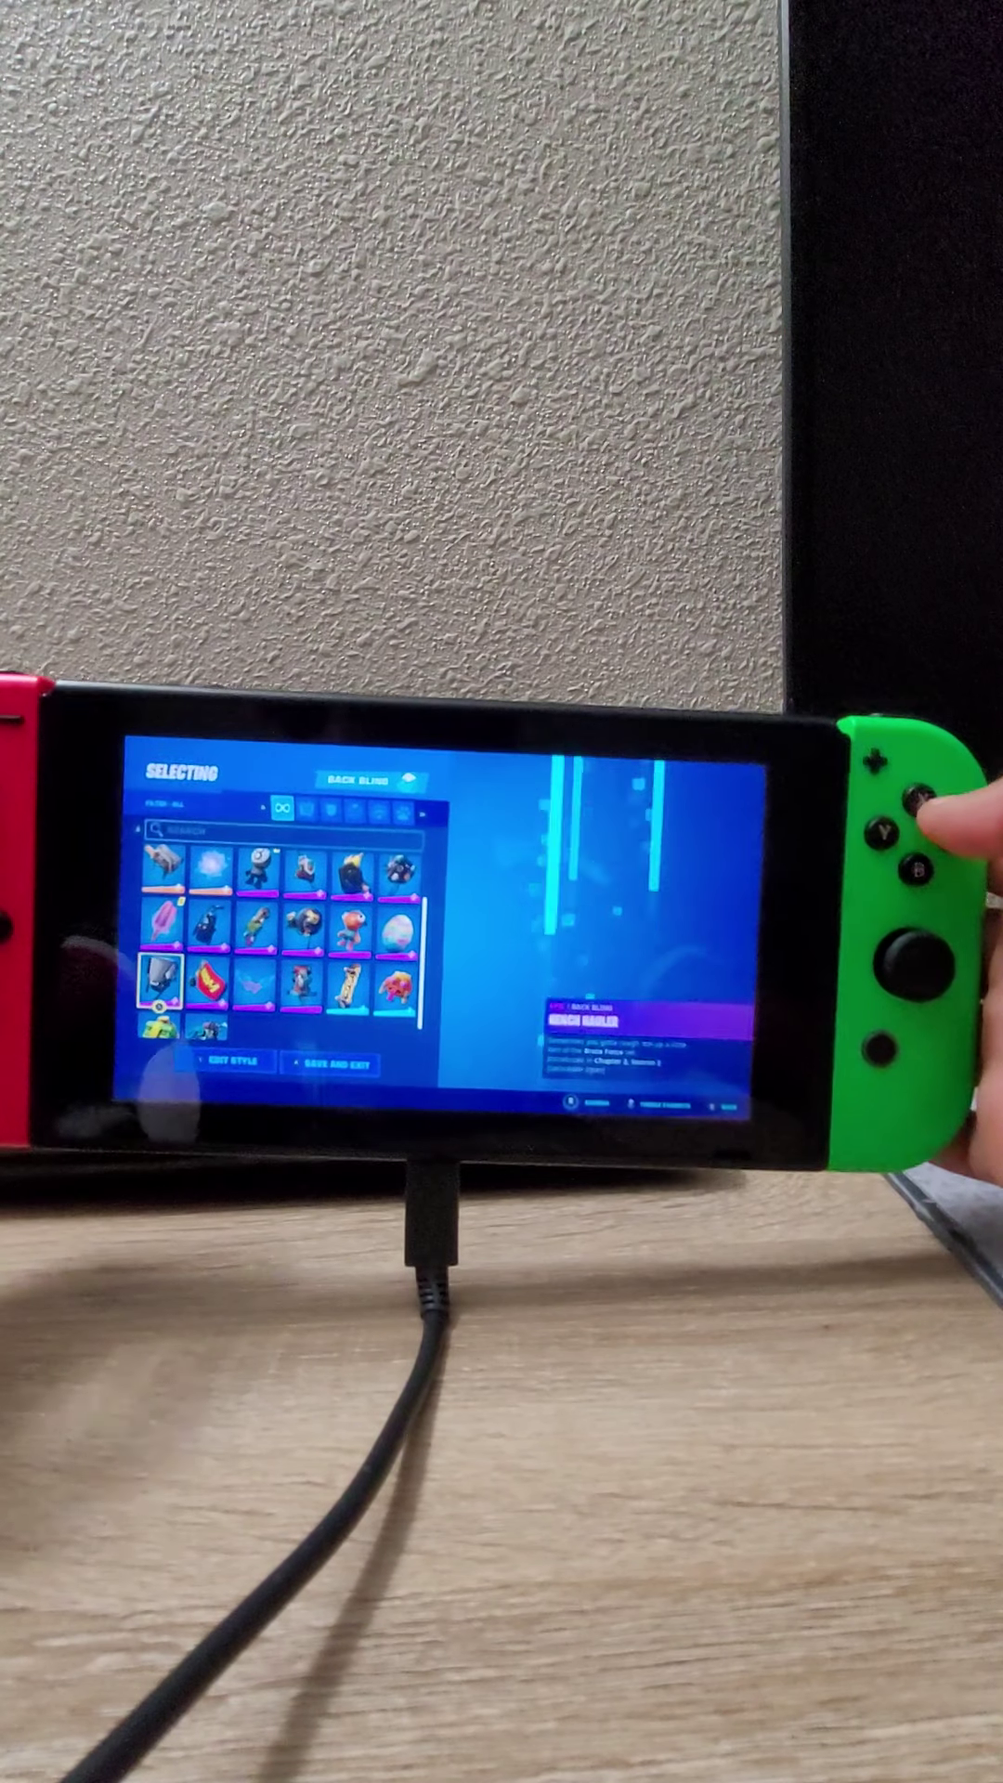
key("Left")
key("Left")
key("Up")
Step: Preview the Deep Dive and Basecamp Bag back blings, then equip the chosen back bling
key("Right")
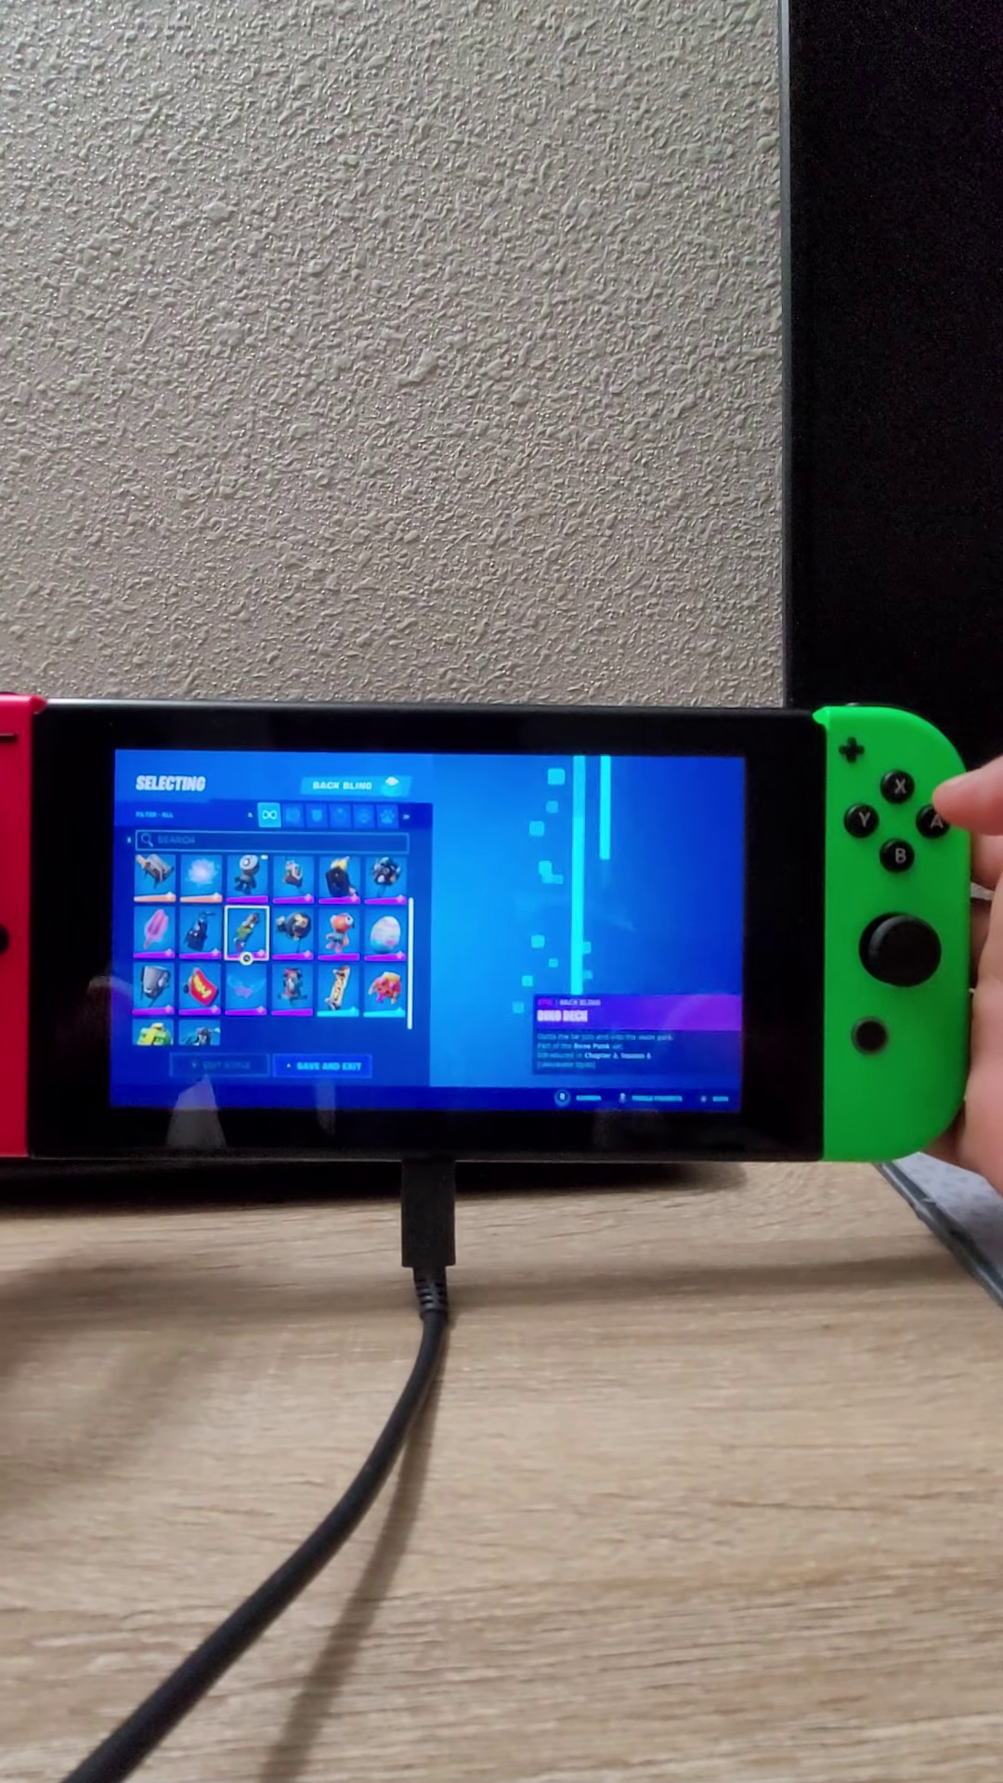
key("Left")
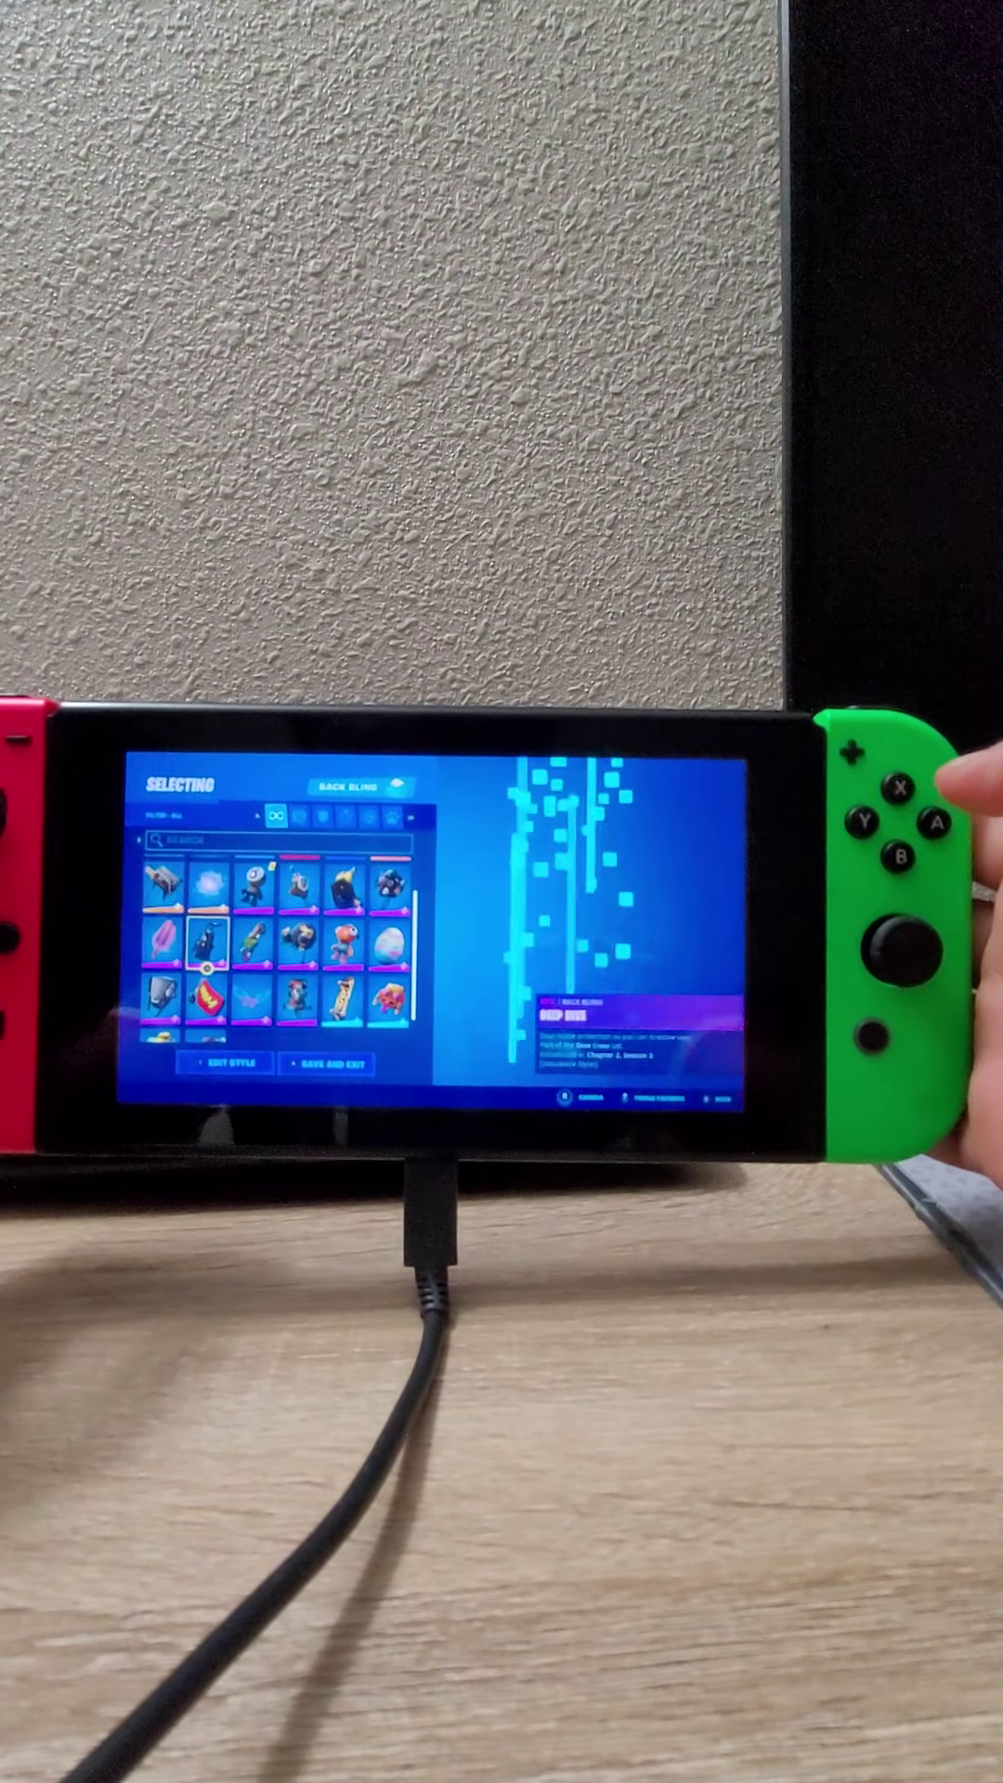
key("Down")
key("Down")
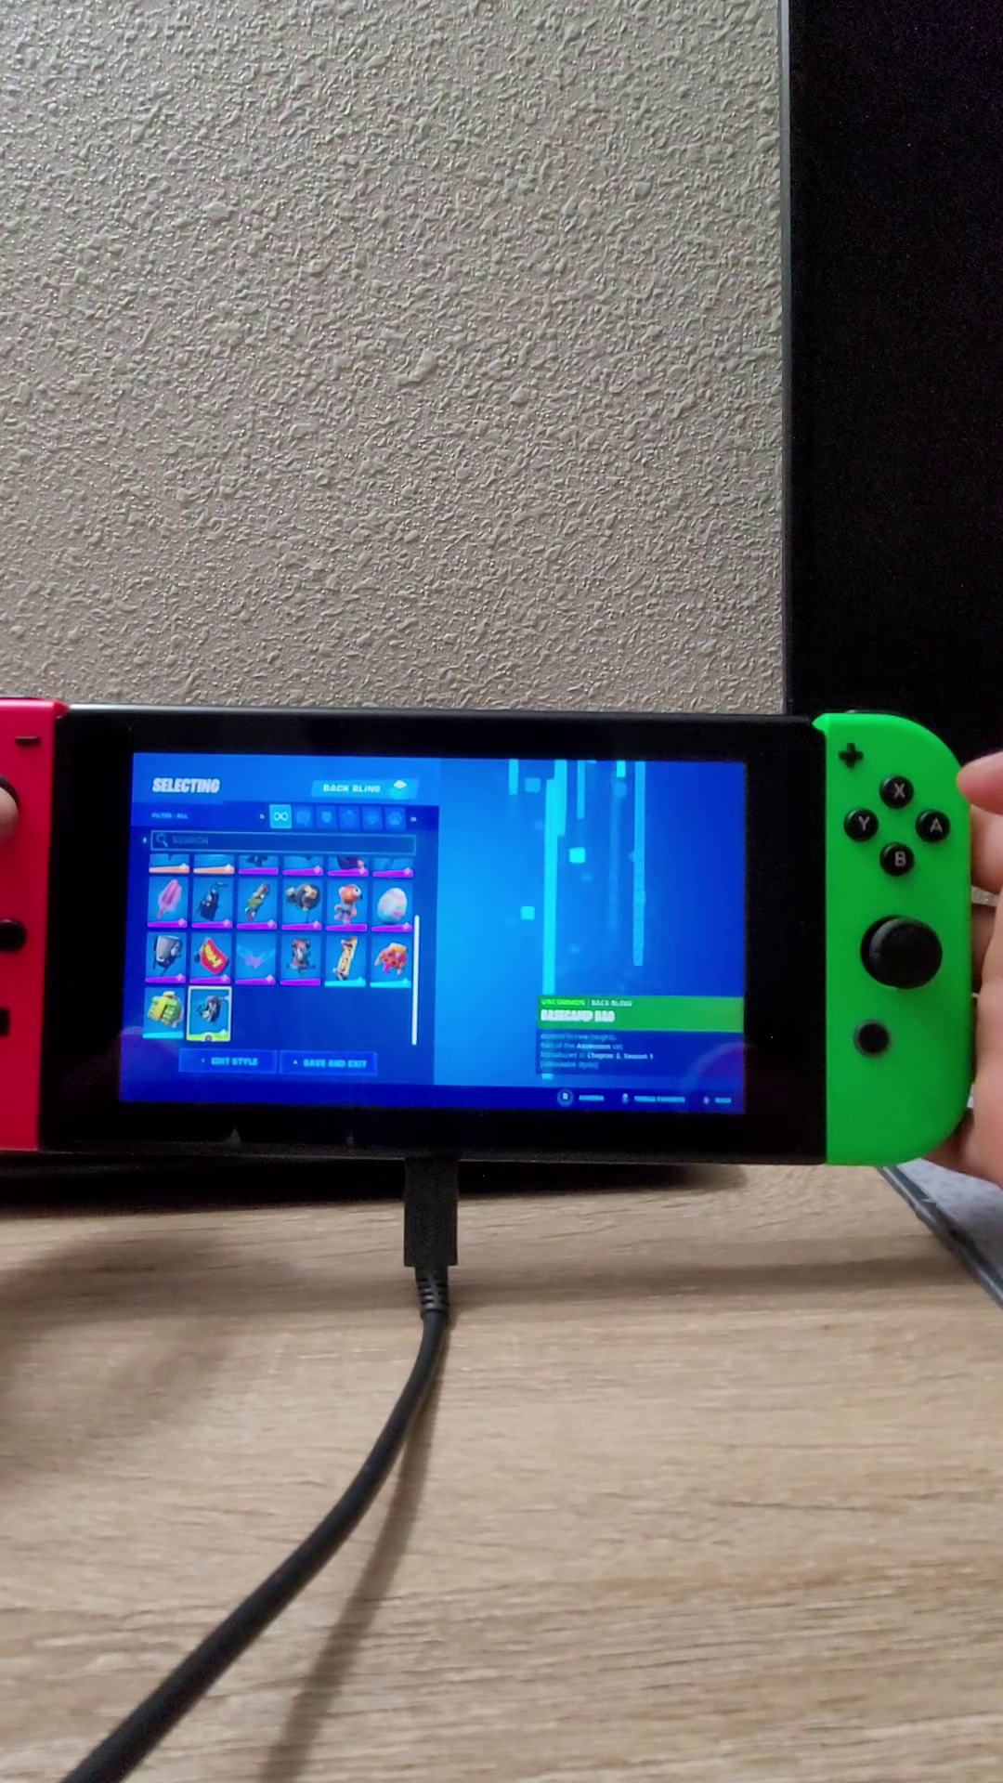
key("Up")
key("Right")
key("Right")
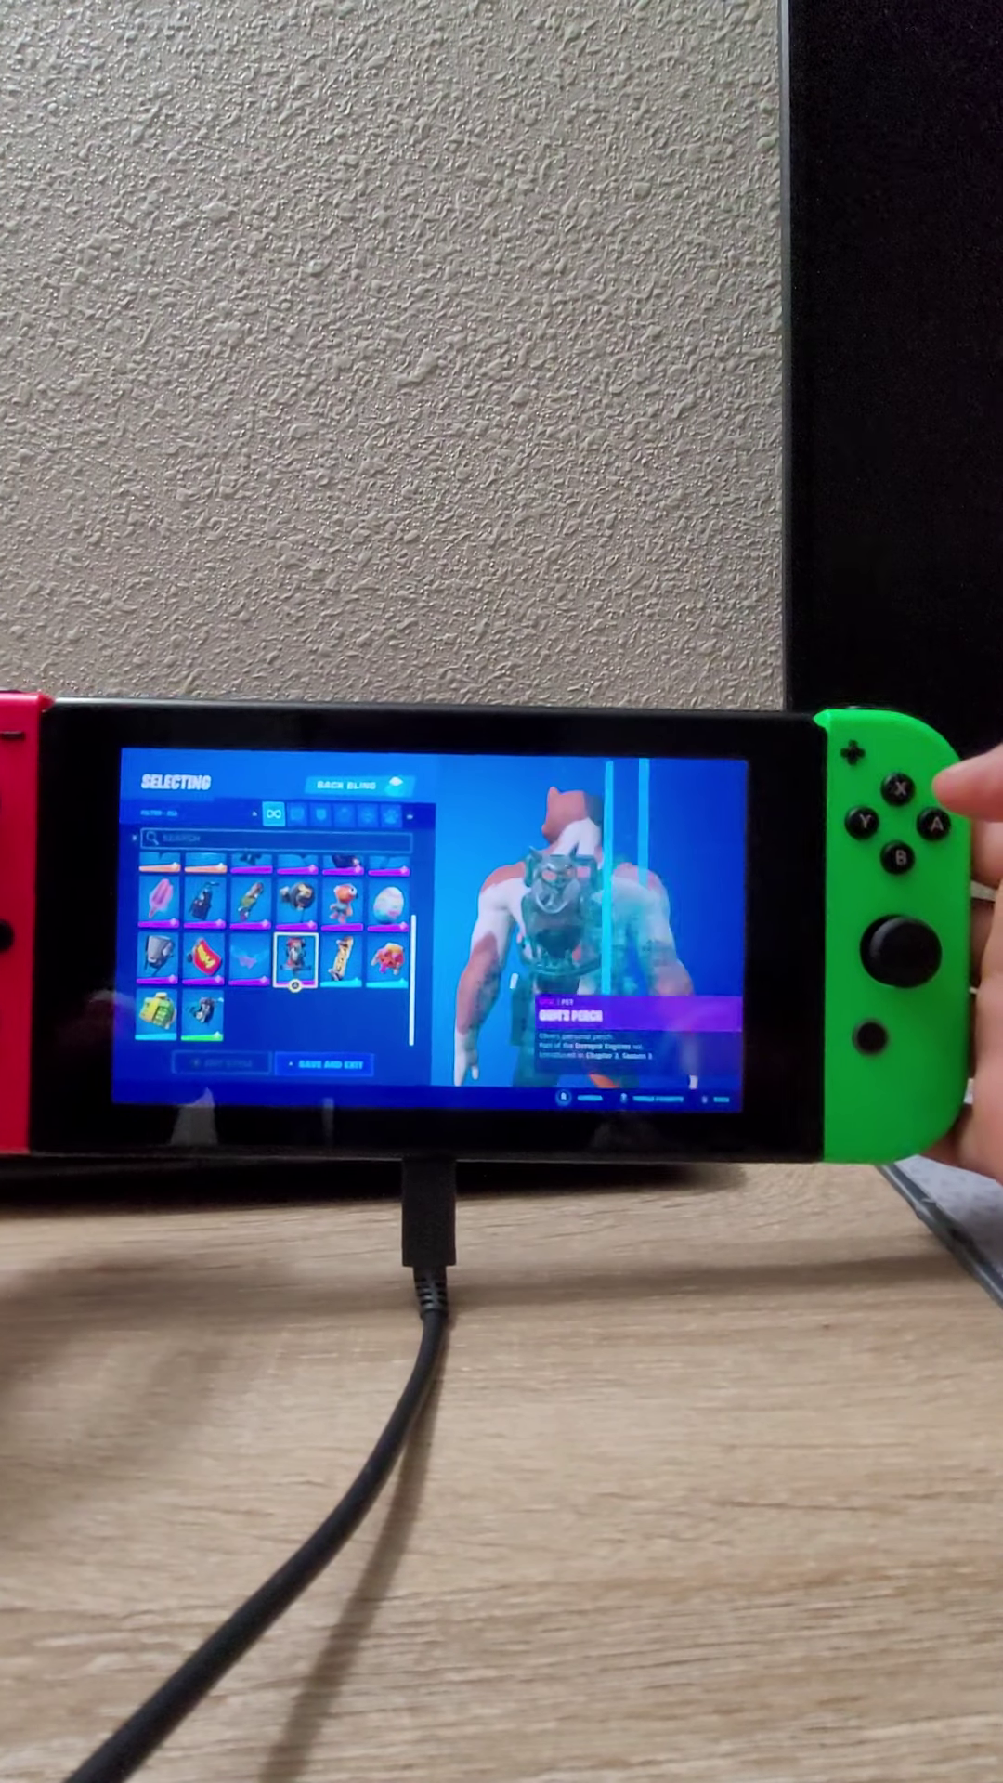
key("Left")
key("Escape")
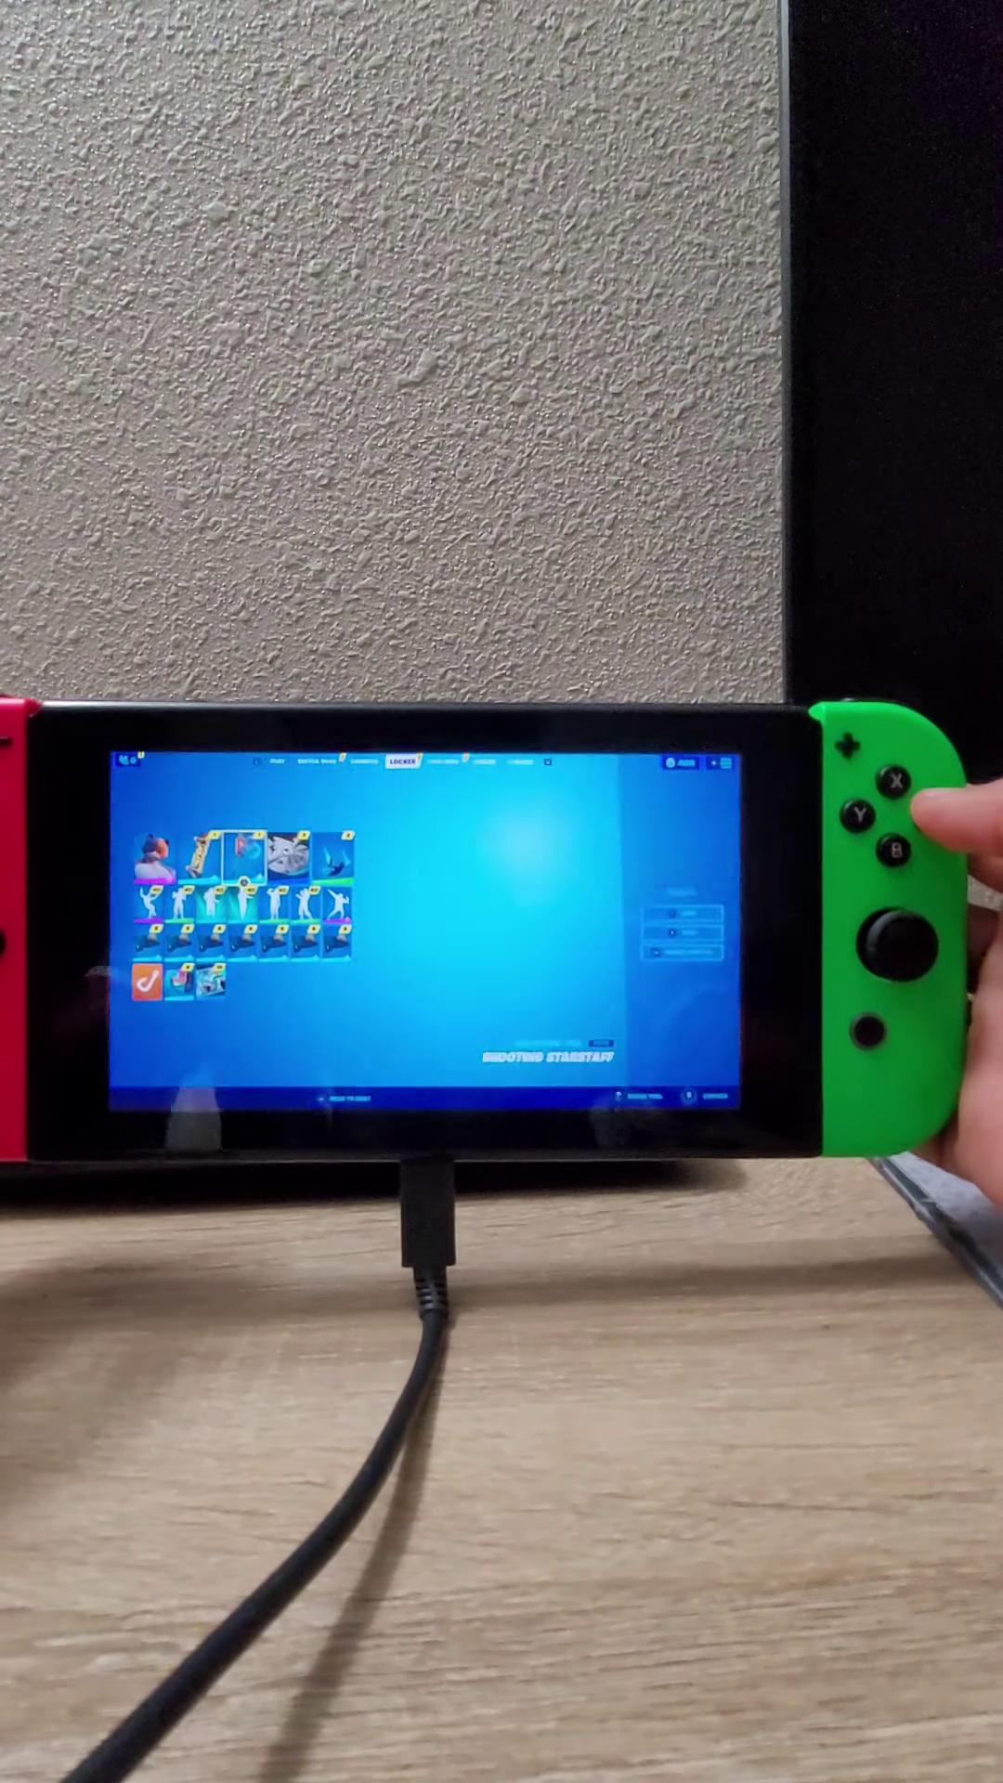
Step: Equip the Eon Blades pickaxe
key("Return")
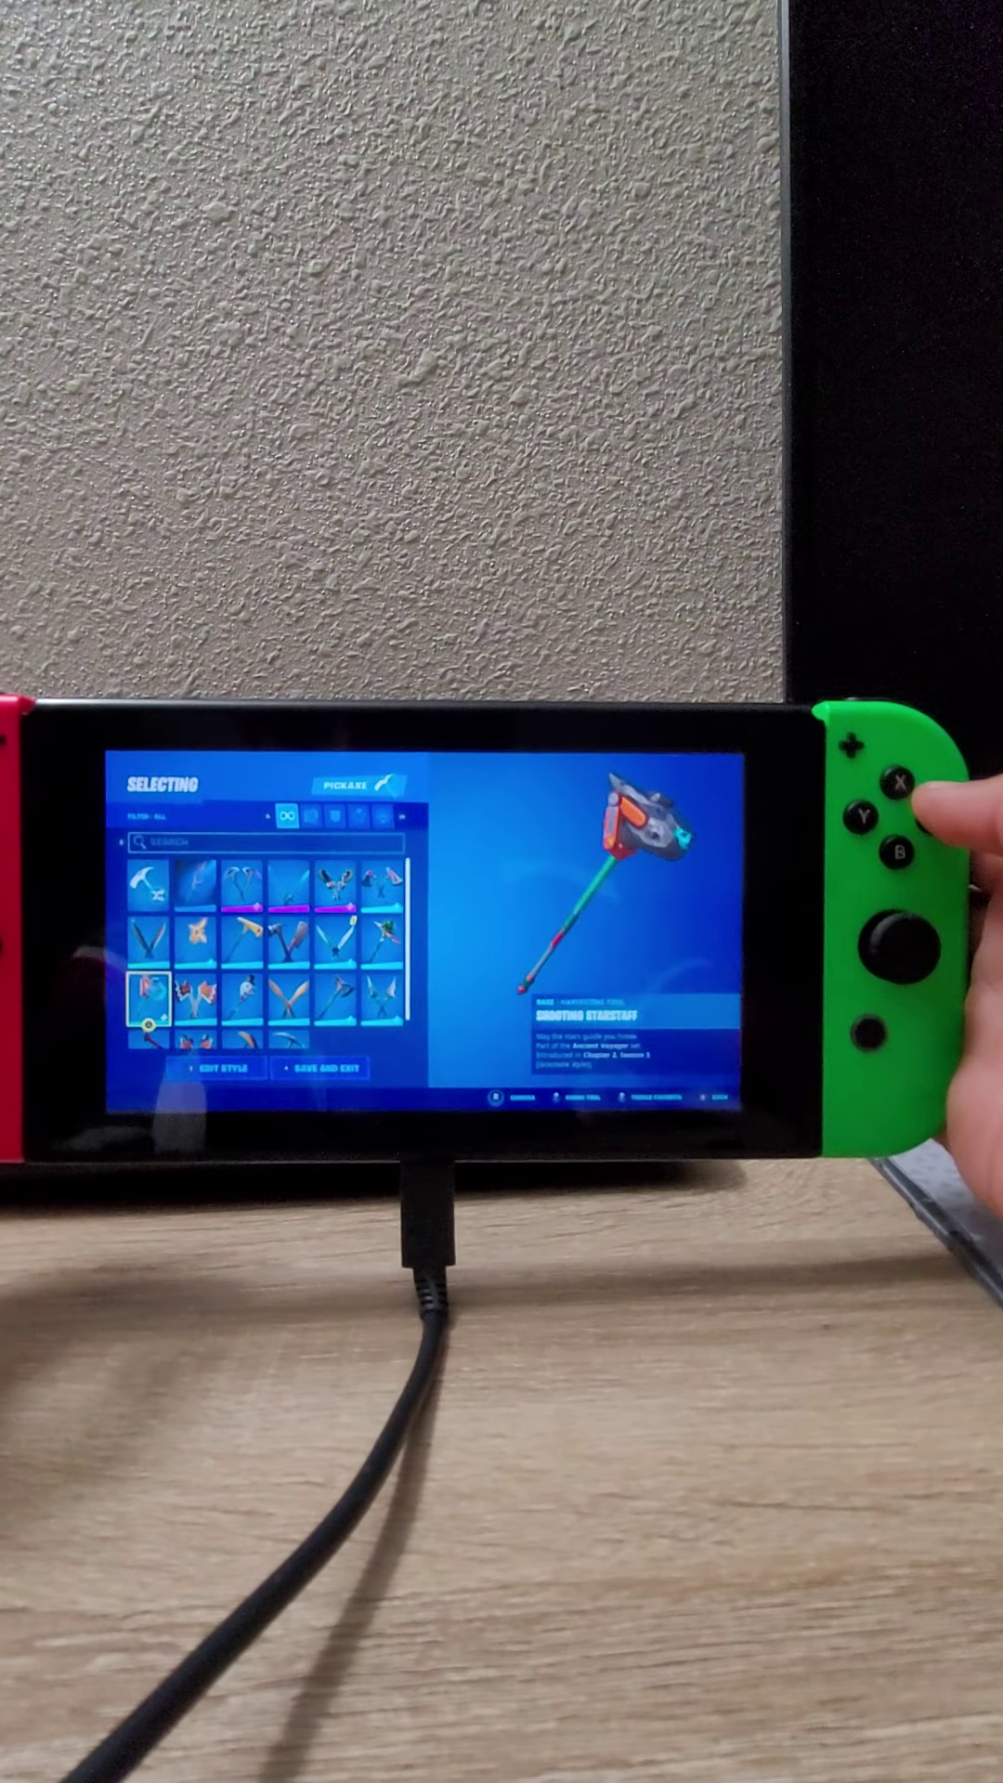
key("Right")
key("Up")
key("Up")
key("Right")
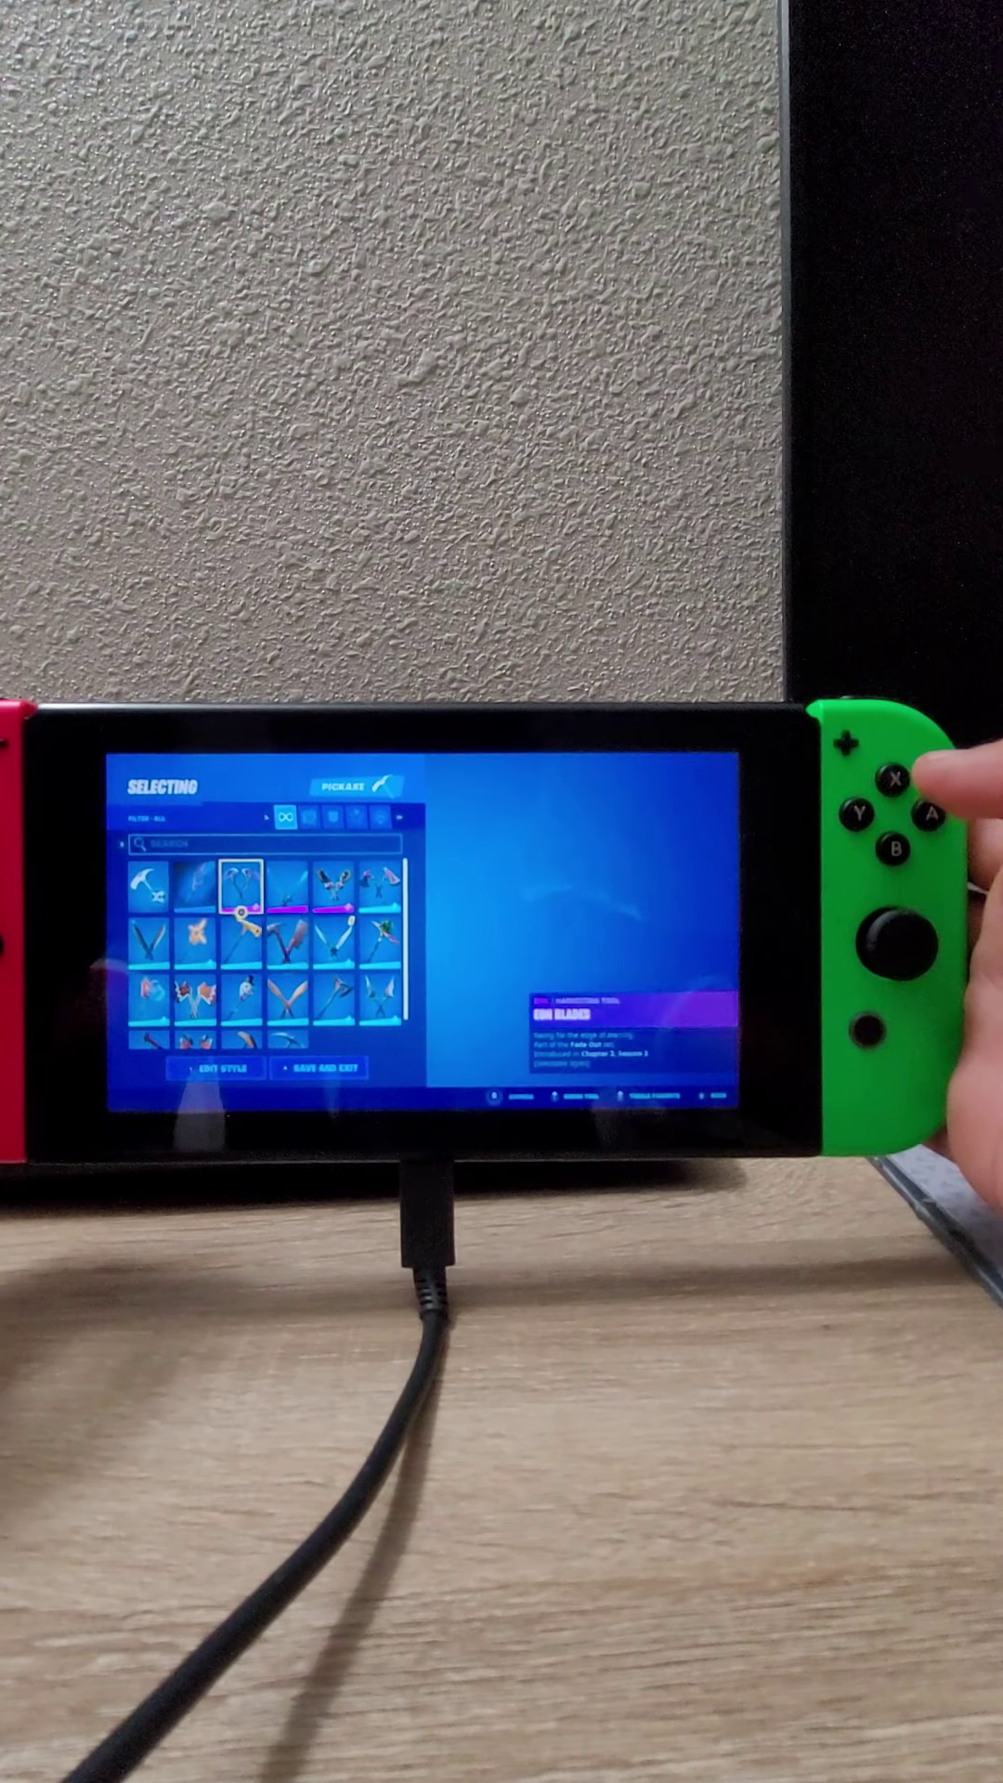
key("Return")
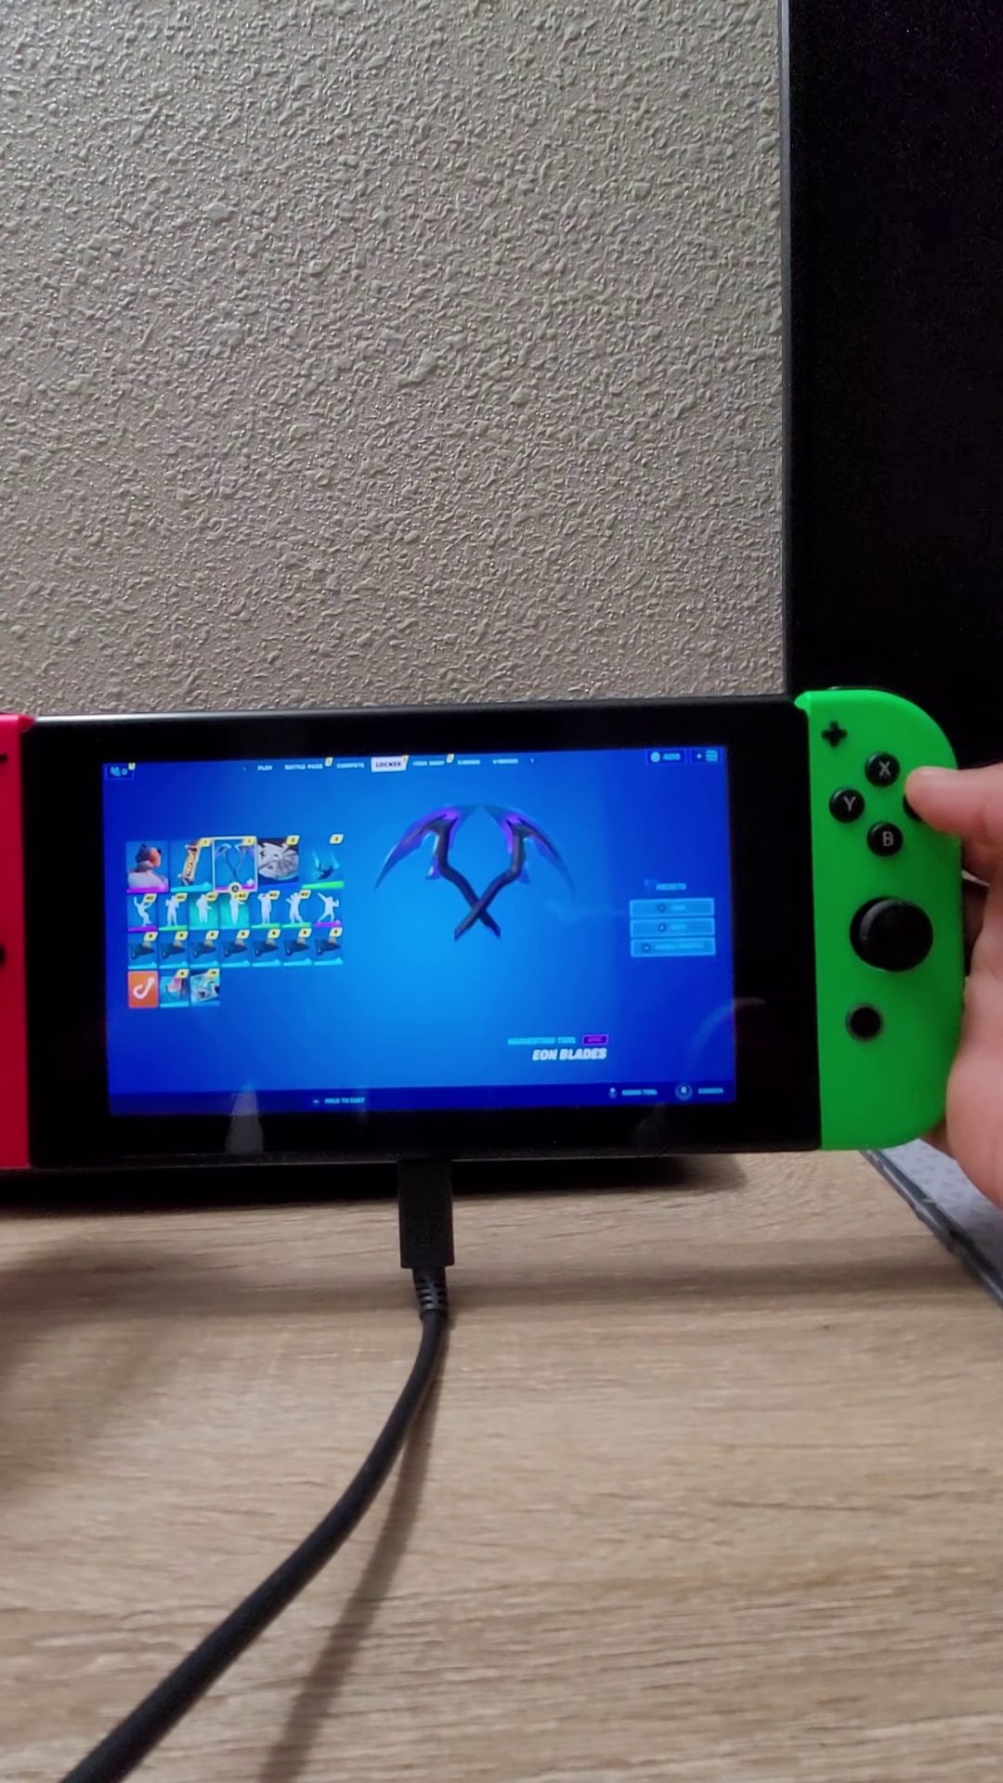
Step: Browse the glider collection and equip the Invasion glider
key("Right")
key("Return")
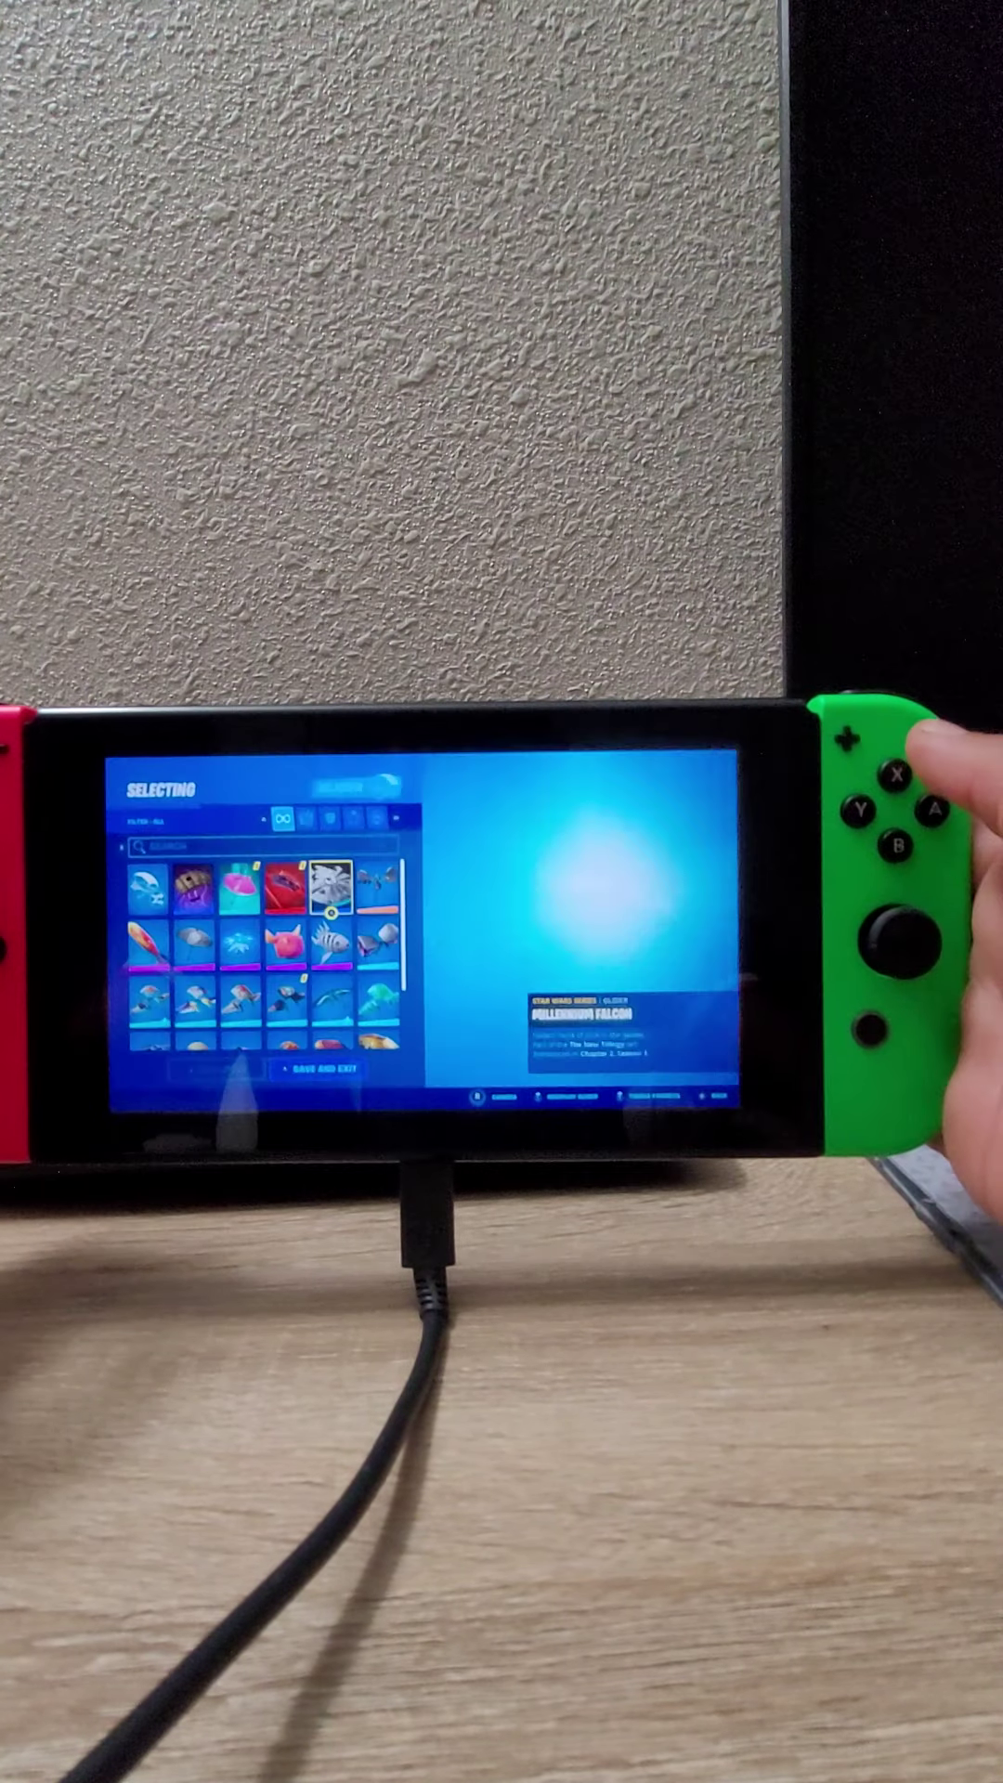
key("Down")
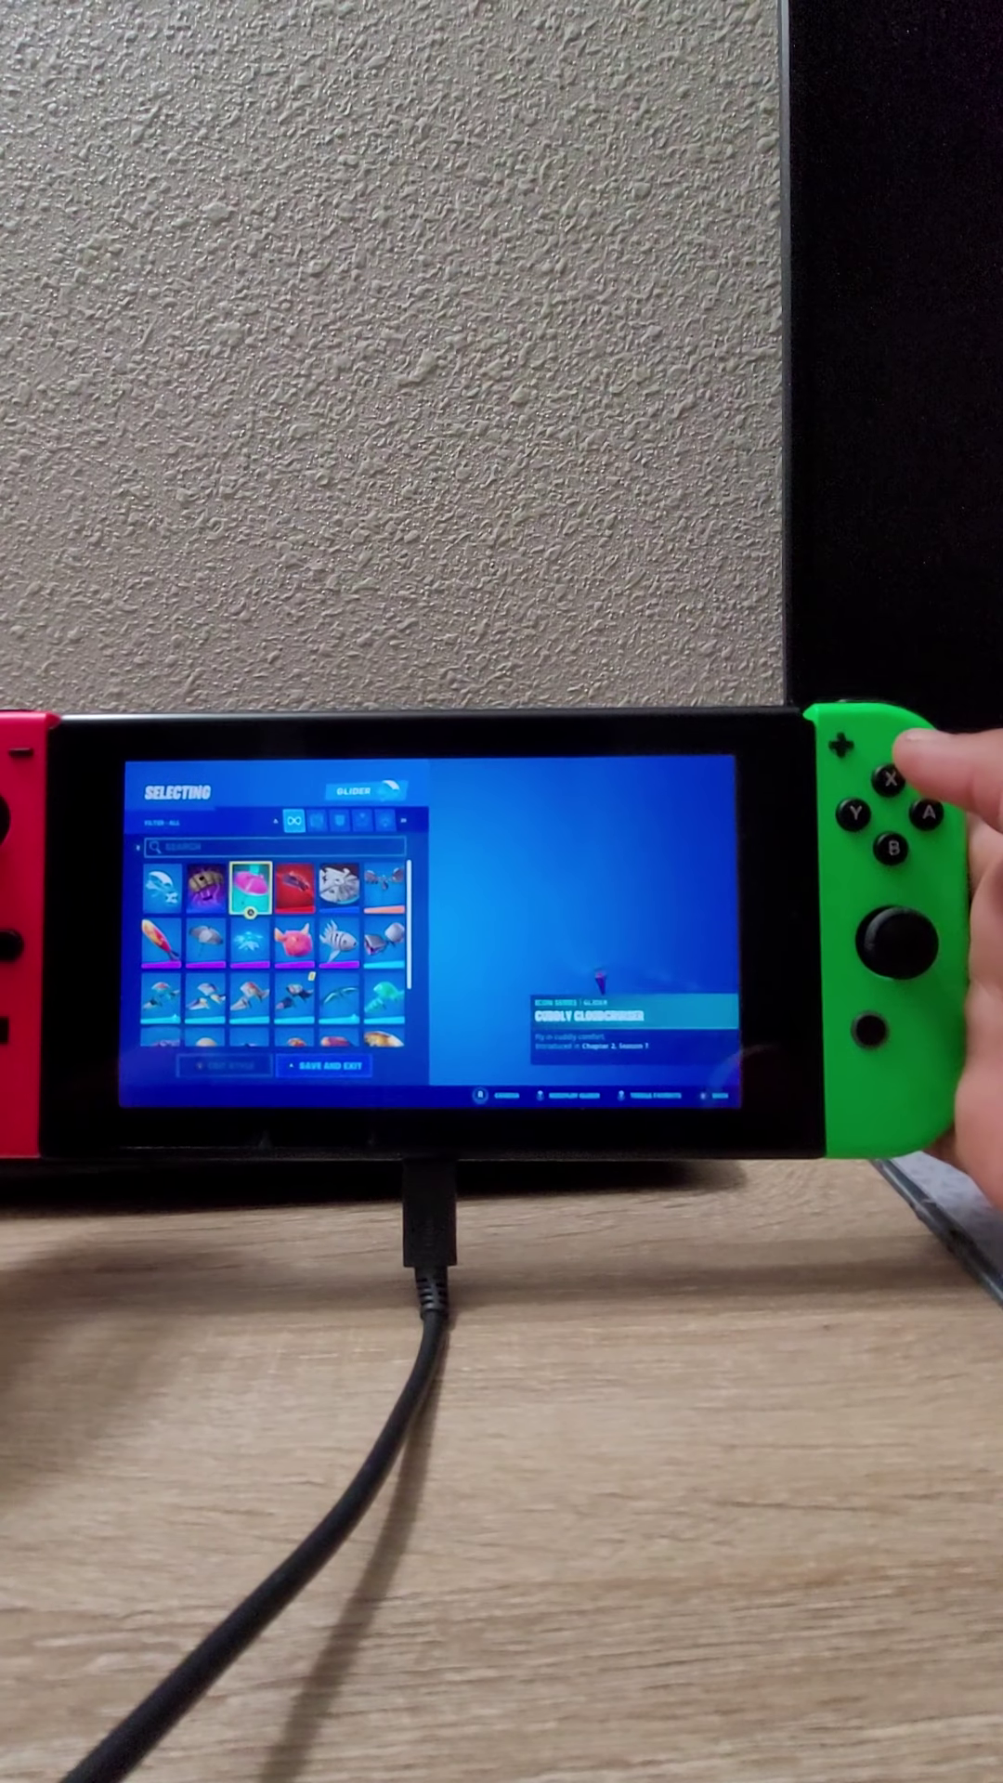
key("Left")
key("Left")
key("Right")
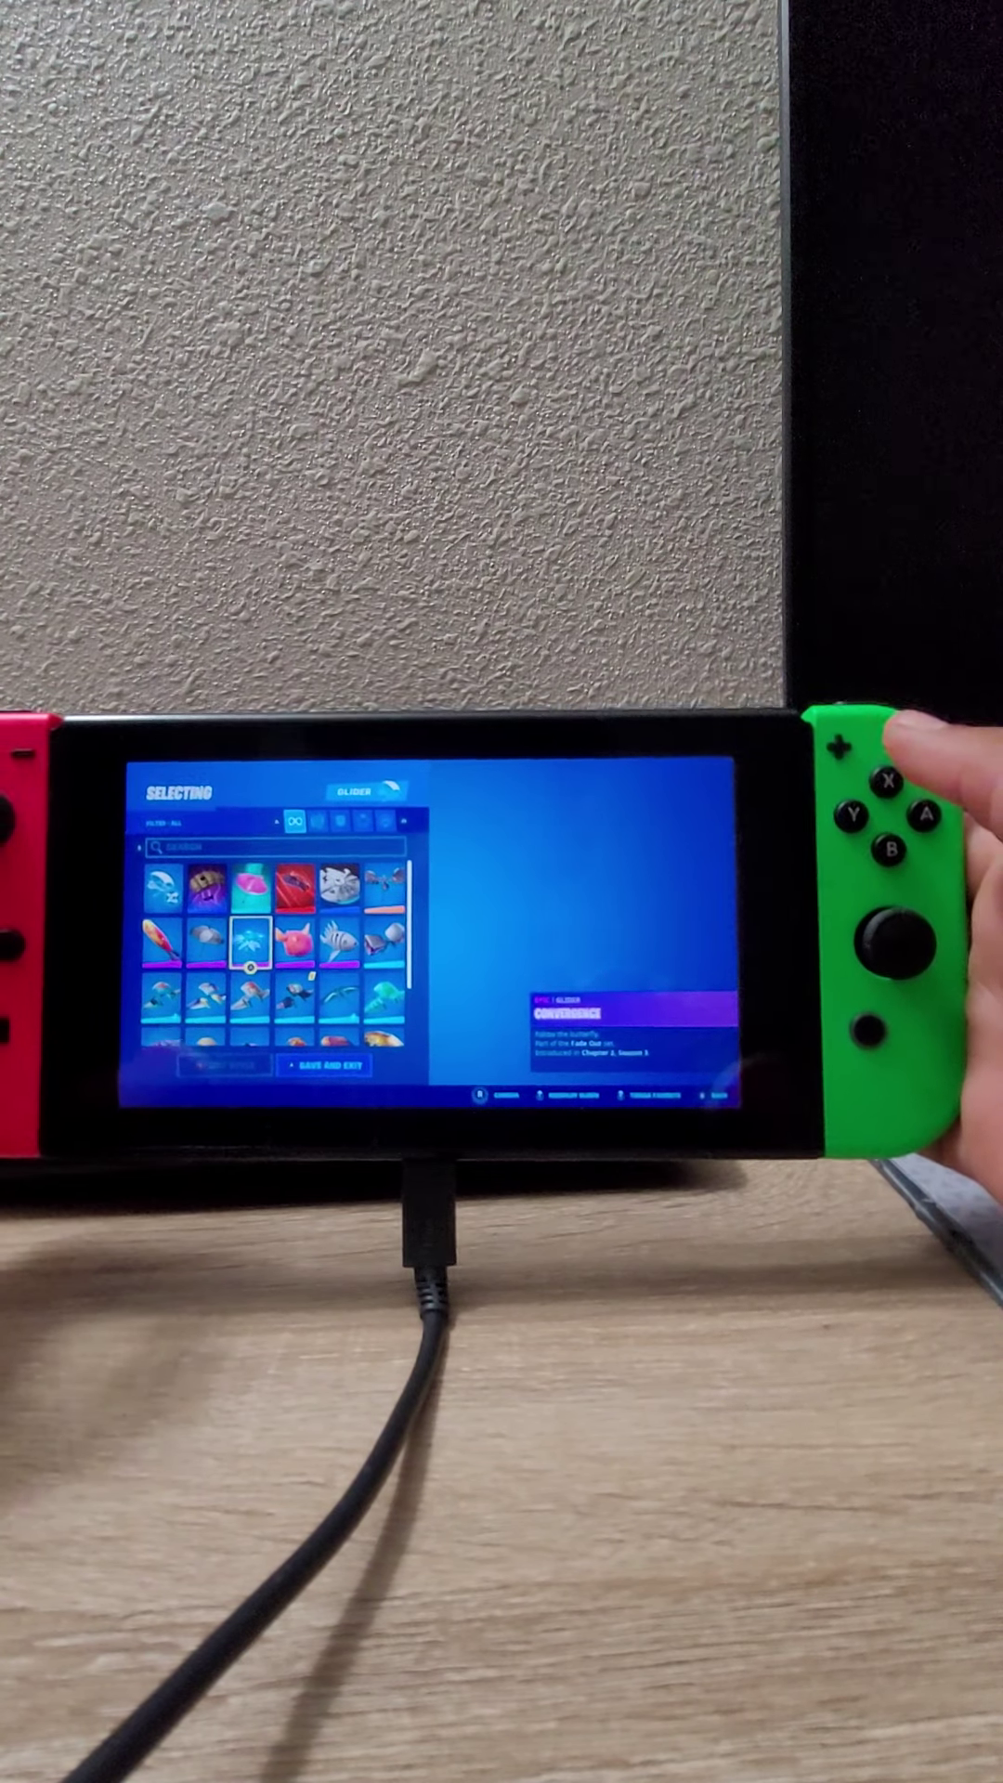
key("Down")
key("Left")
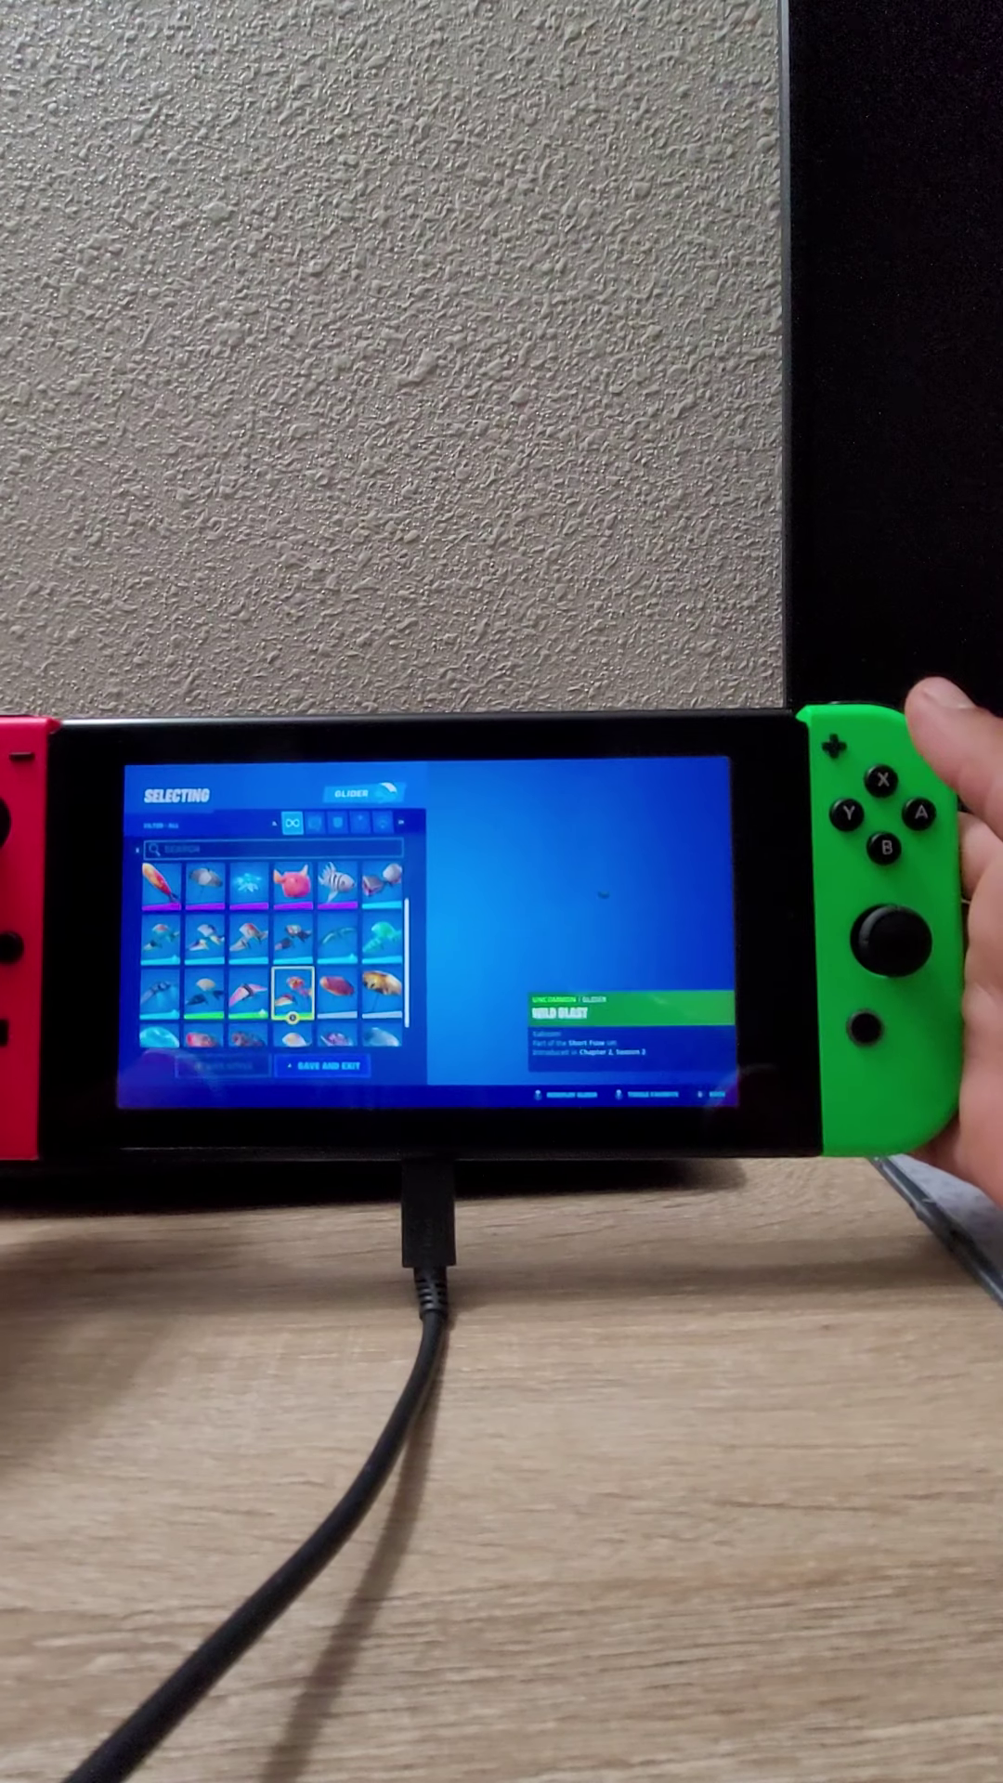
key("Down")
key("Left")
key("Up")
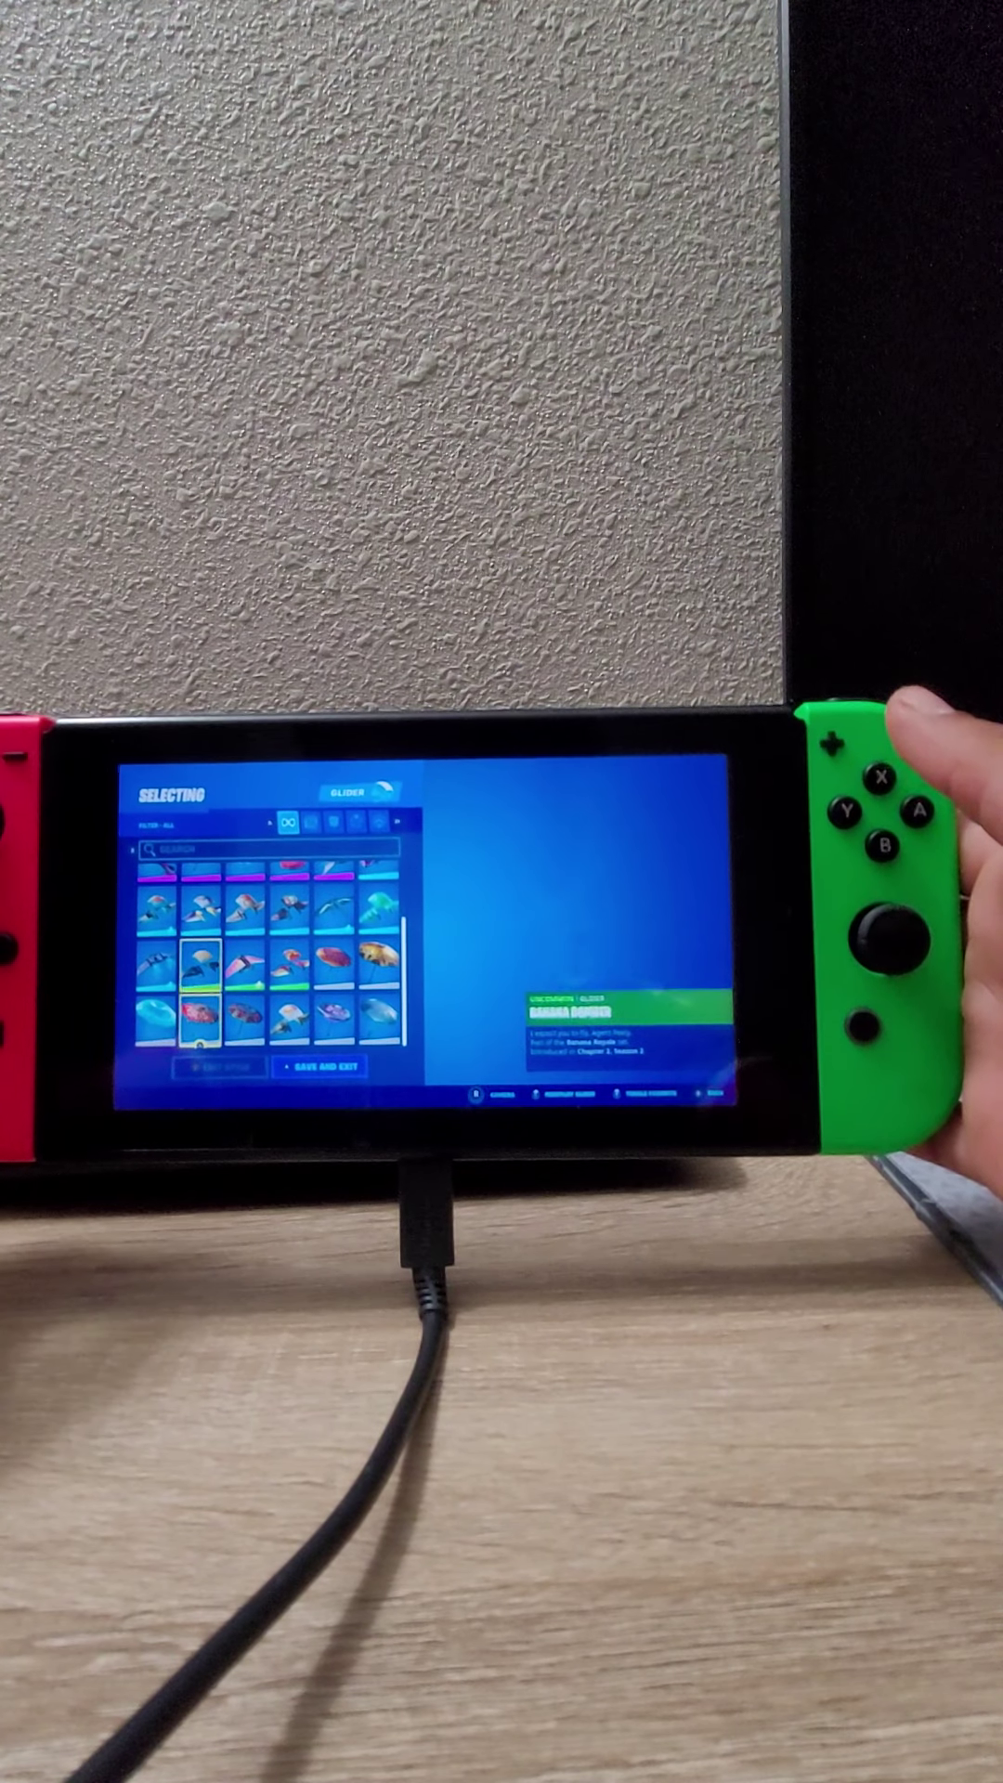
key("Right")
key("Right")
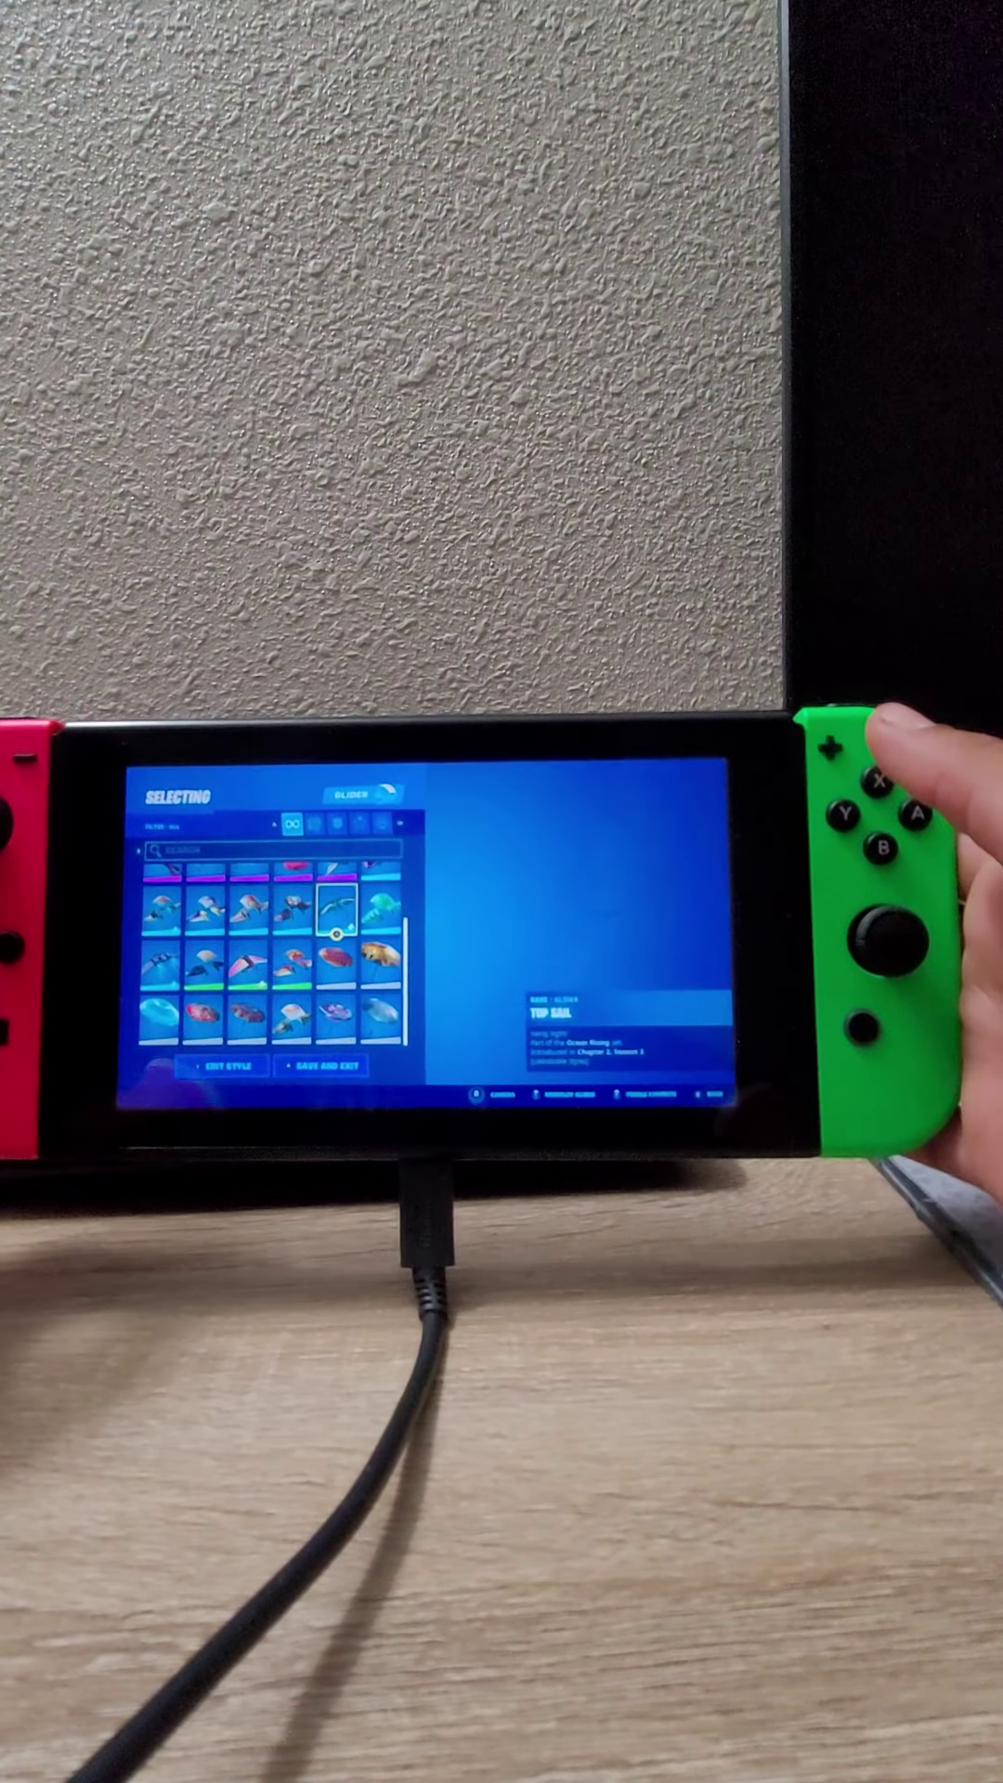
key("Right")
key("Right")
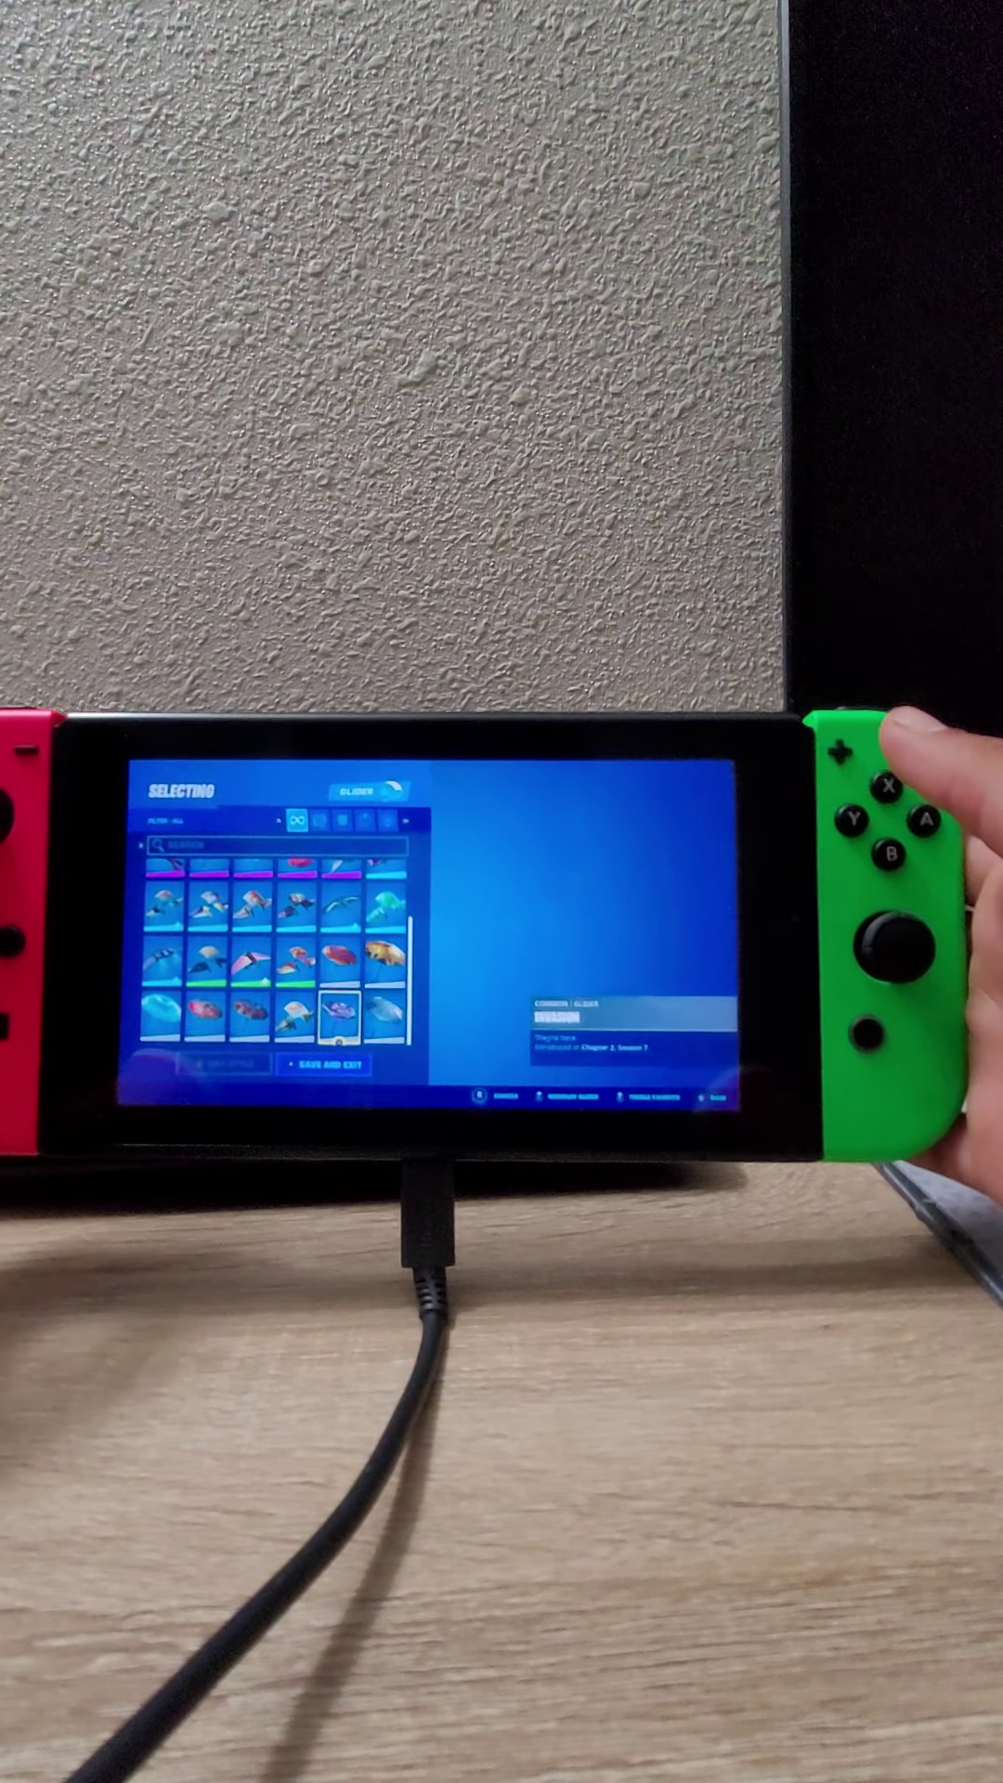
key("Return")
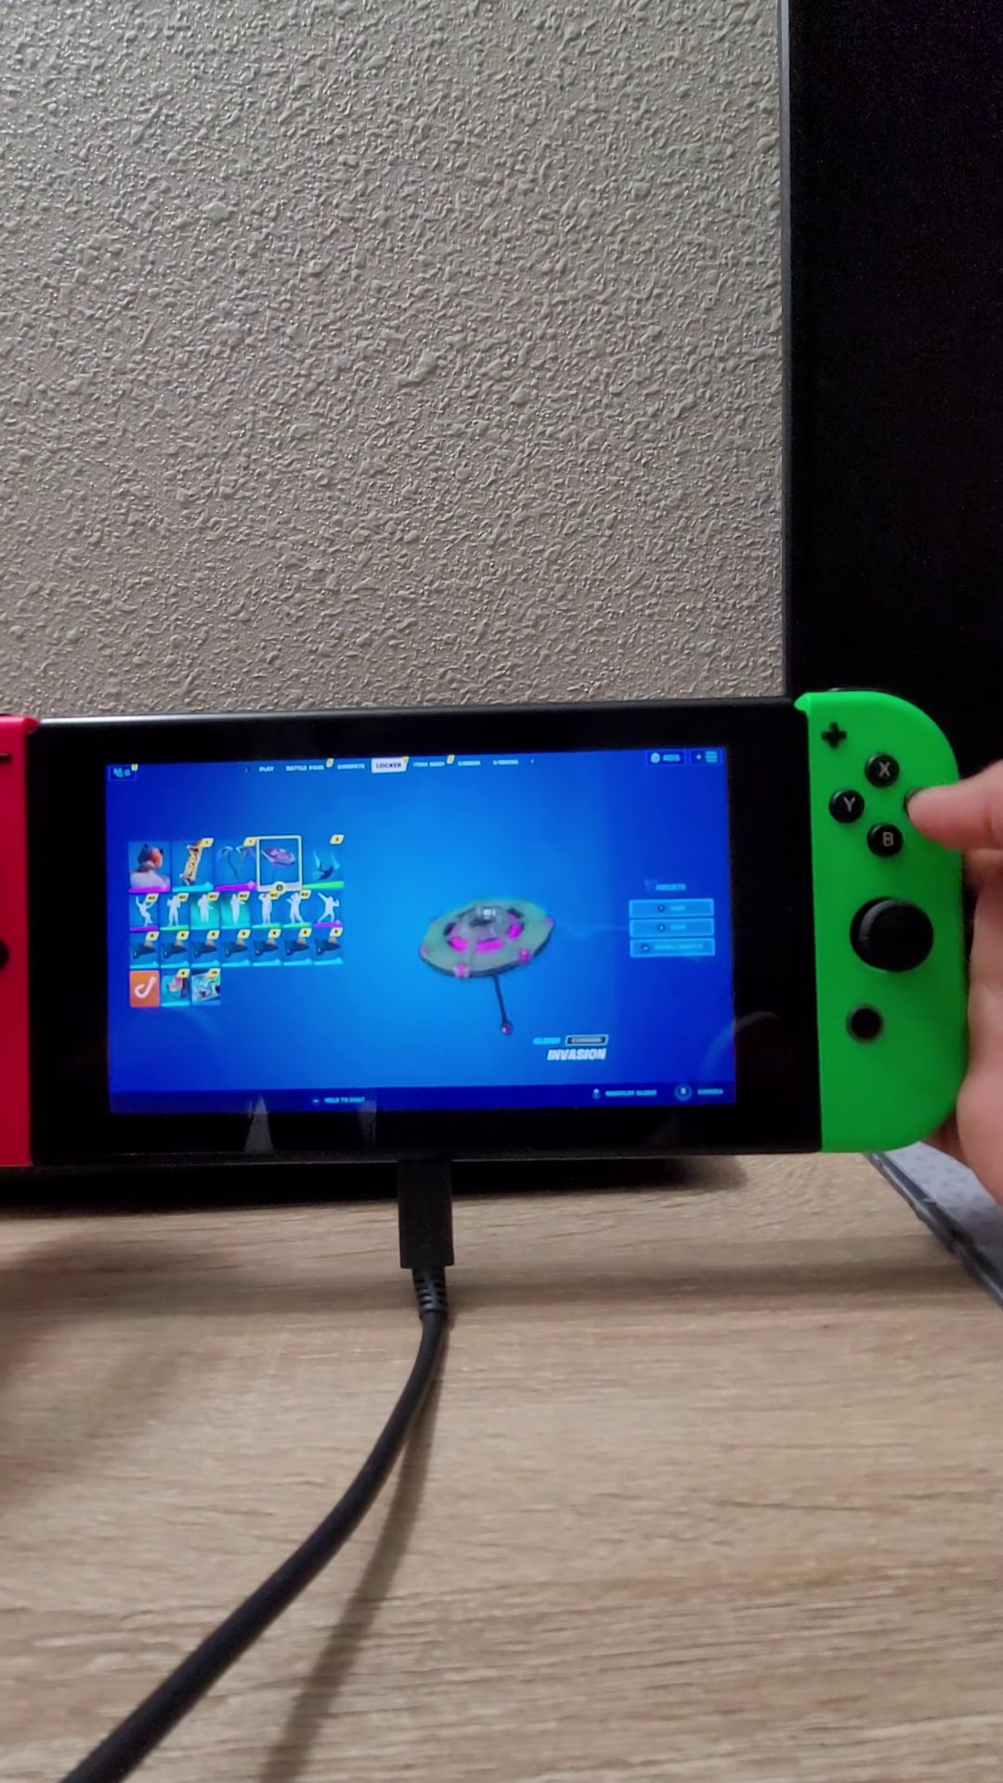
Step: Equip the Spelunker's Special contrail and move on to the Career page
key("Right")
key("Return")
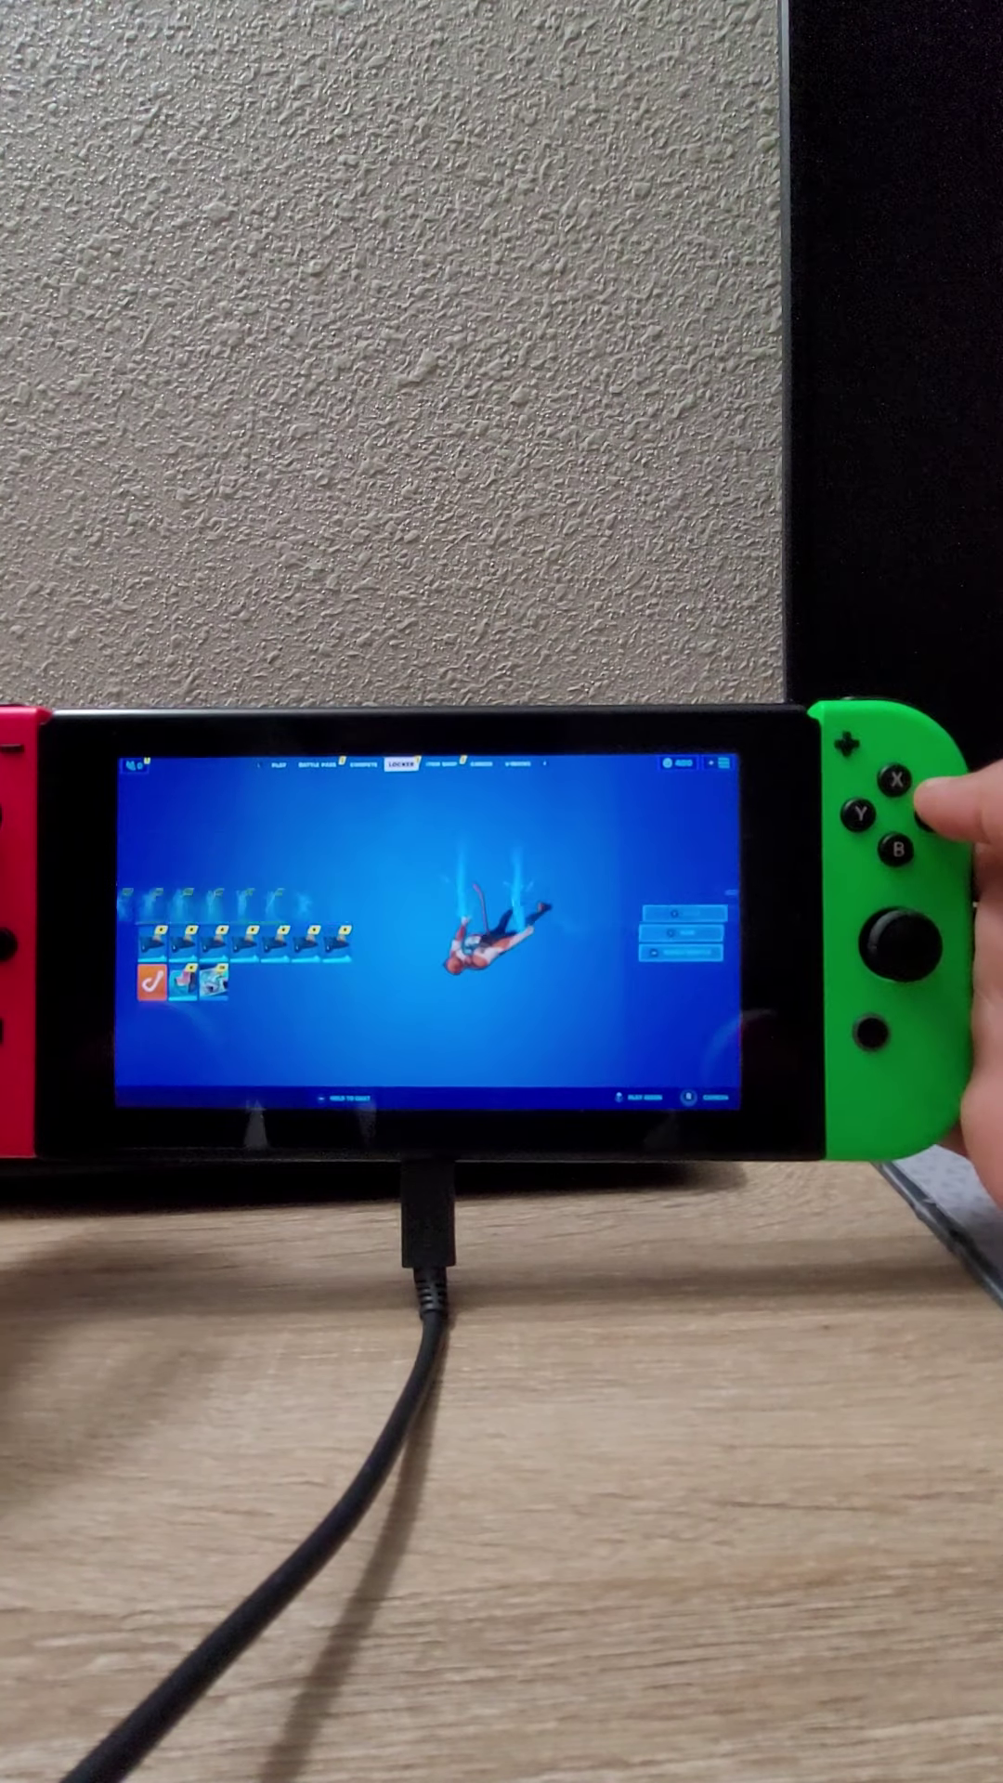
key("Left")
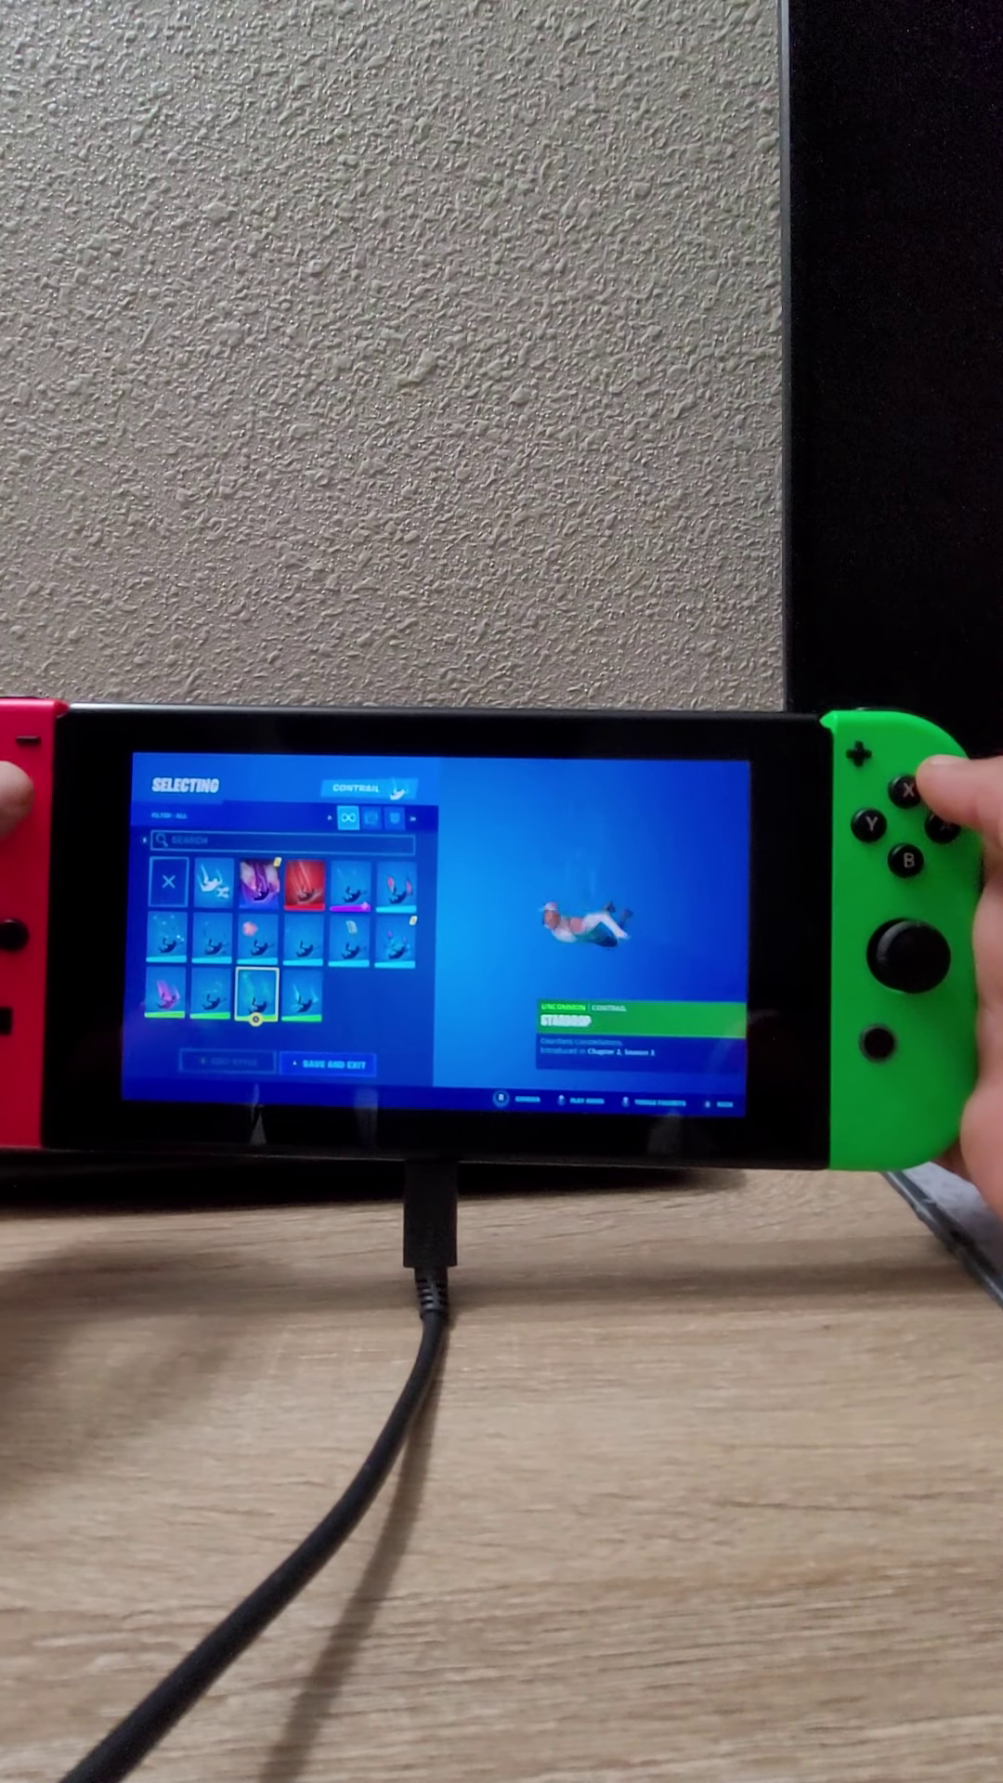
key("Up")
key("Up")
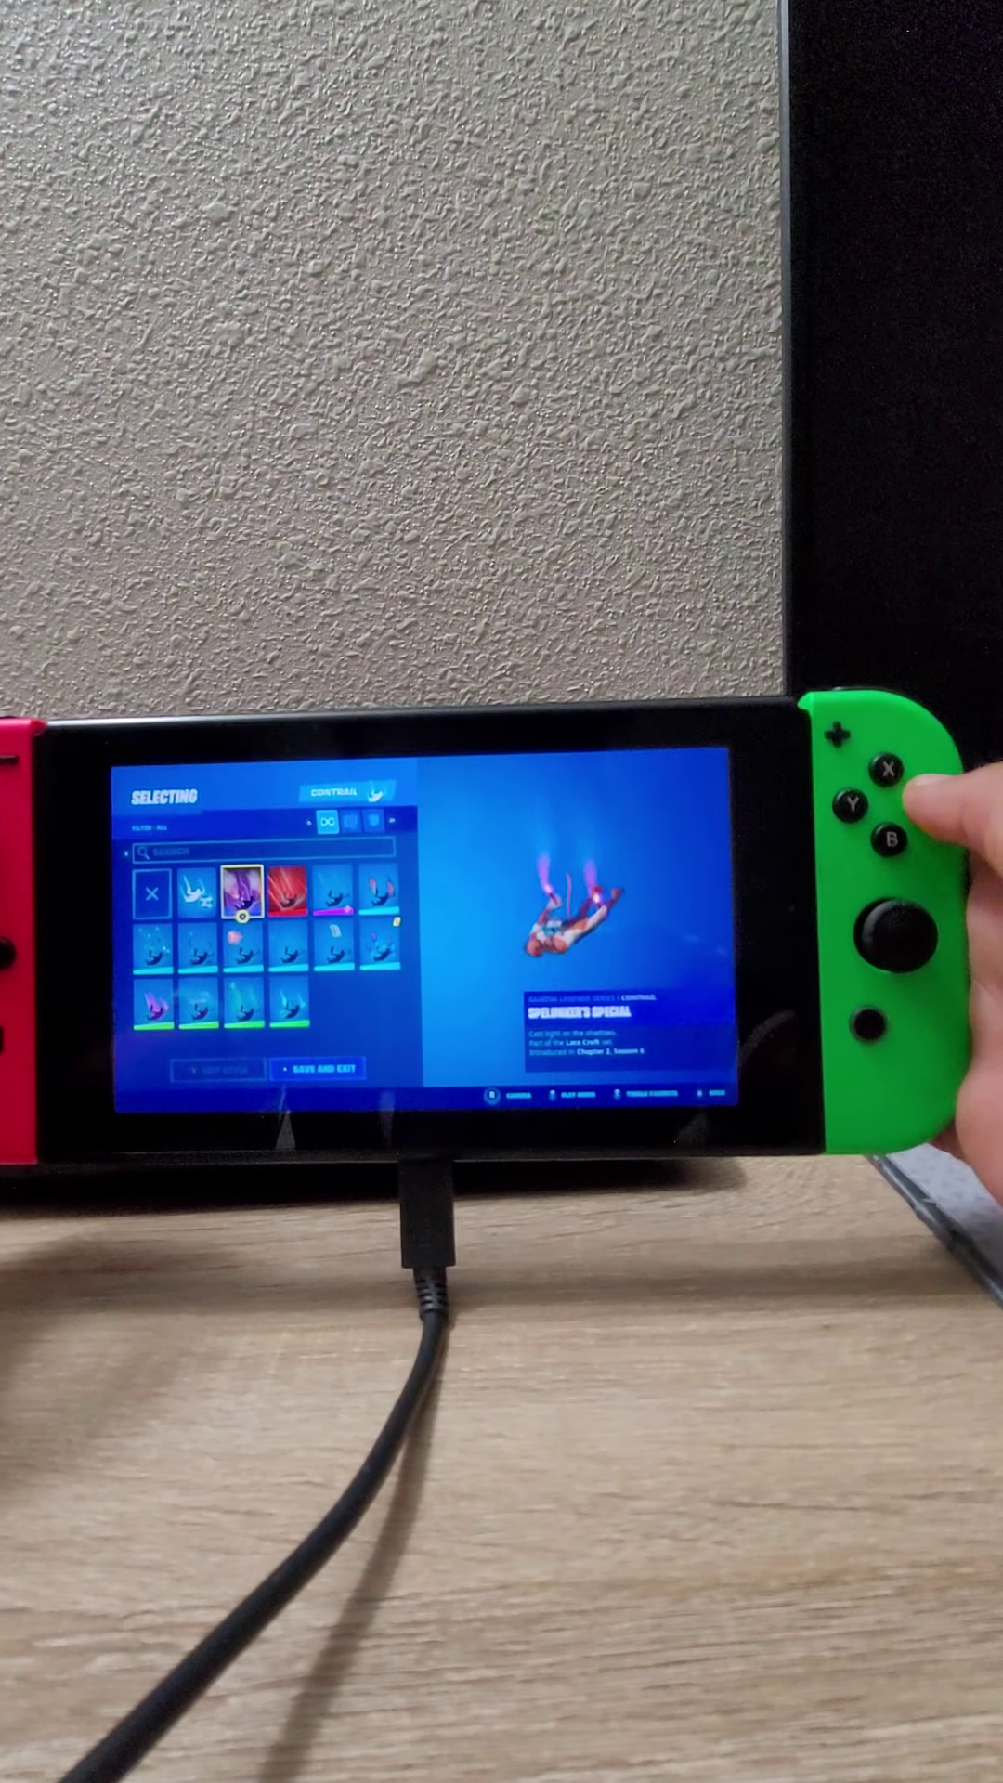
key("Return")
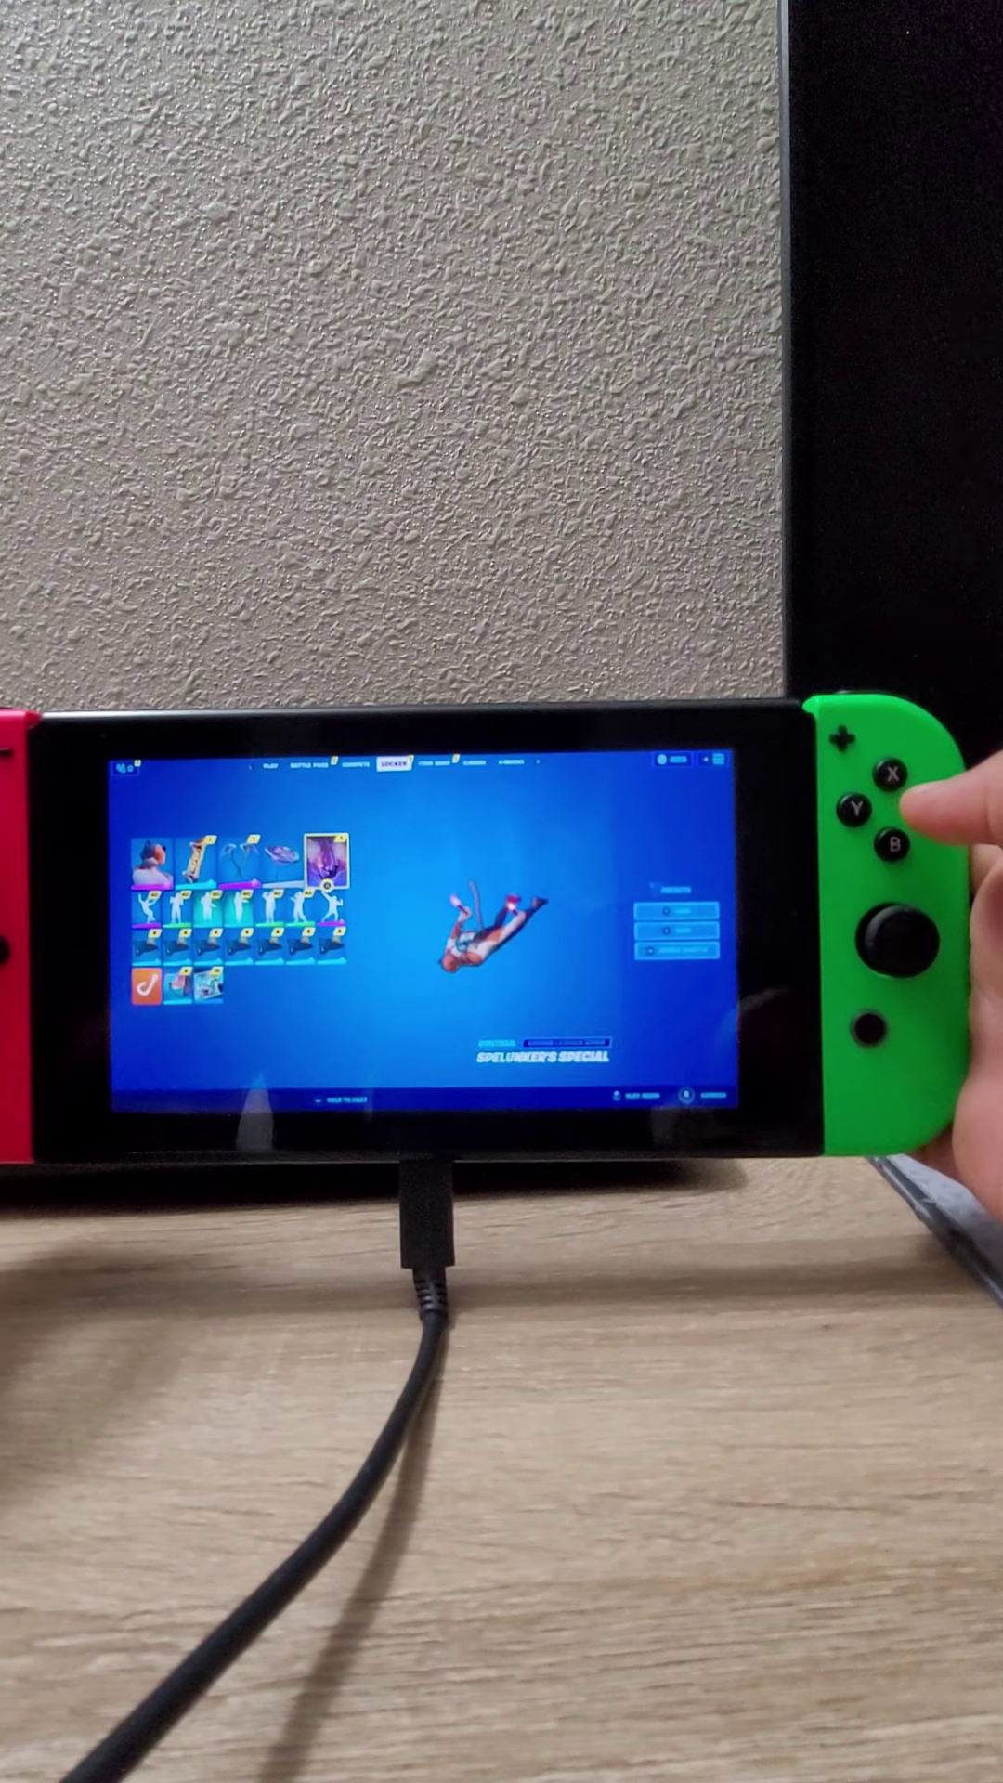
key("Tab")
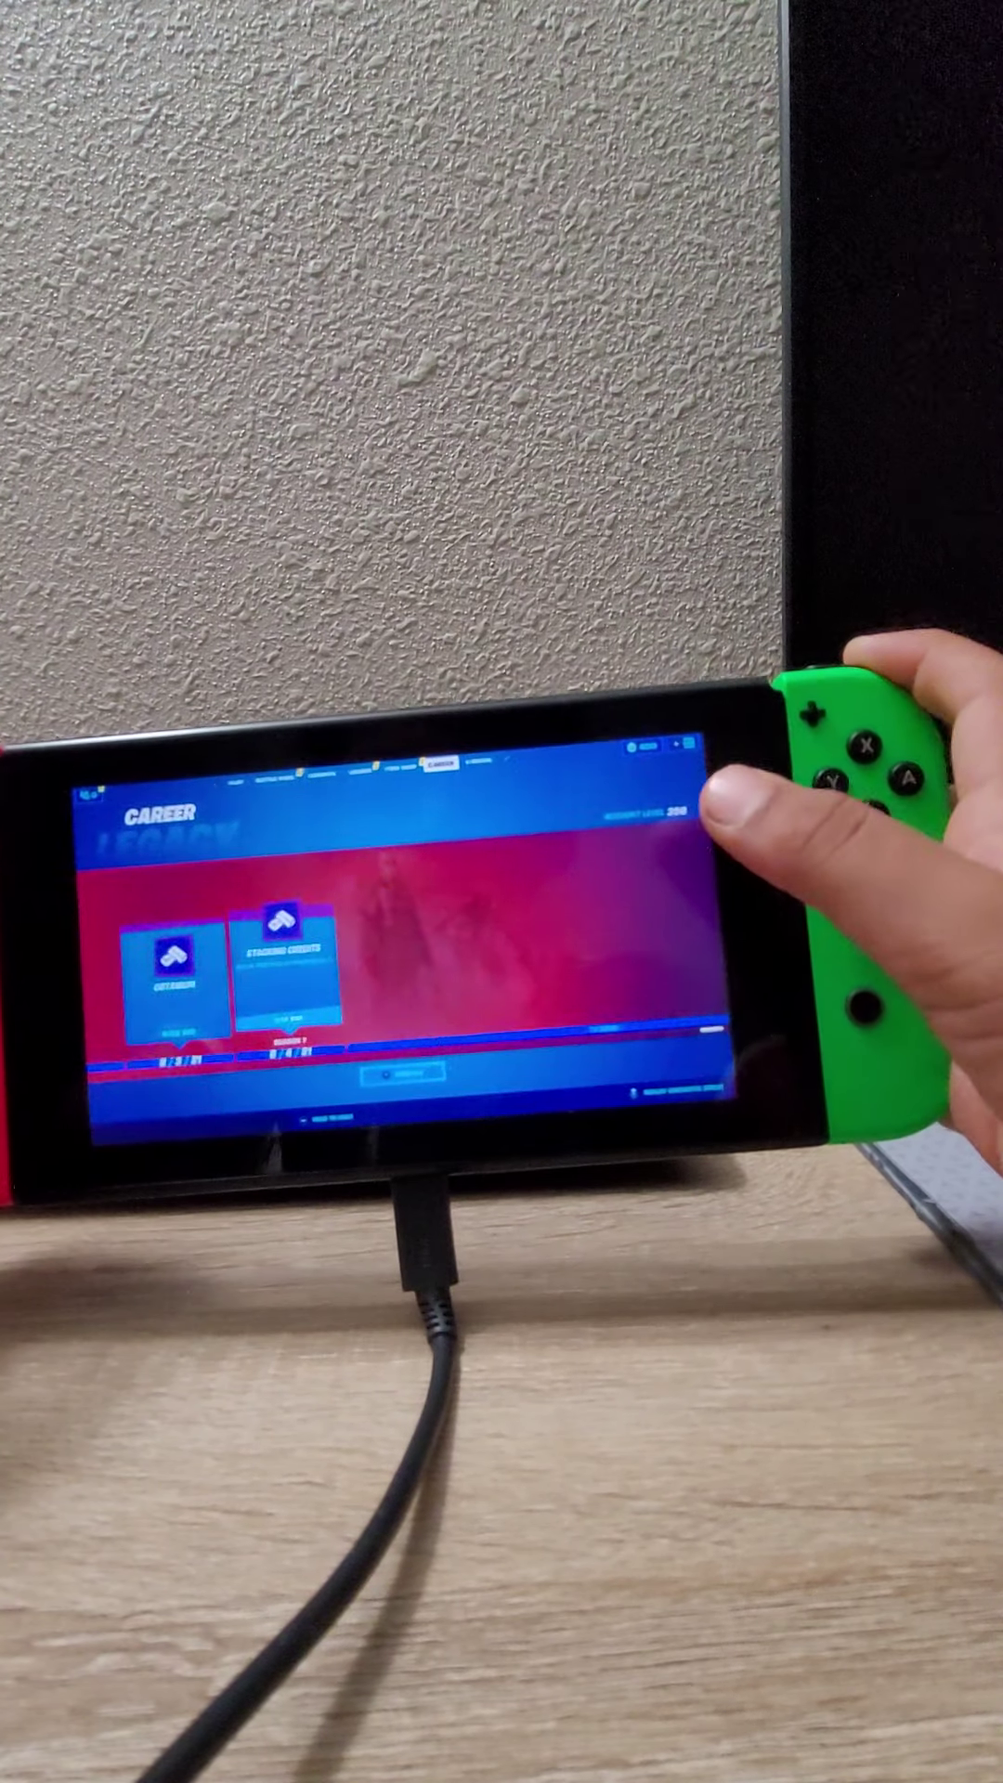